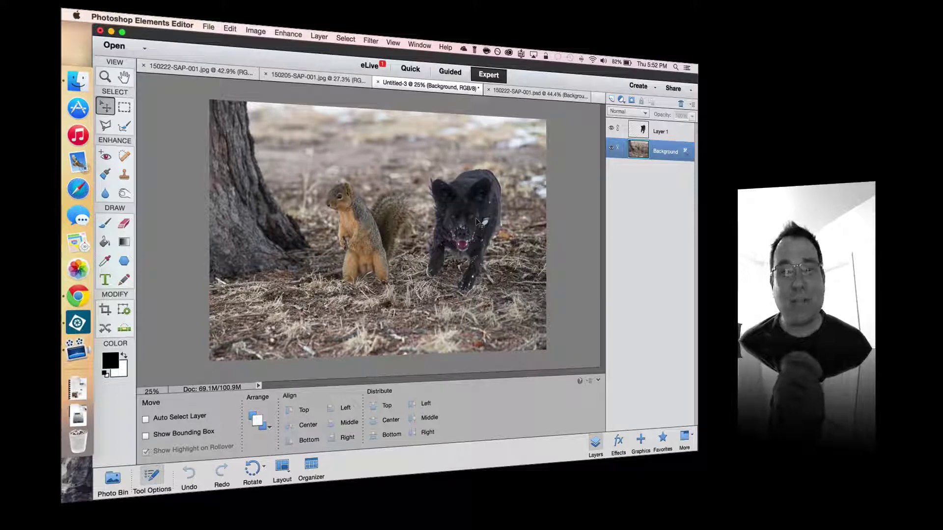
Look at the dog-in-snow and squirrel photos, then bring the Elements 13 help page forward
left_click(215, 71)
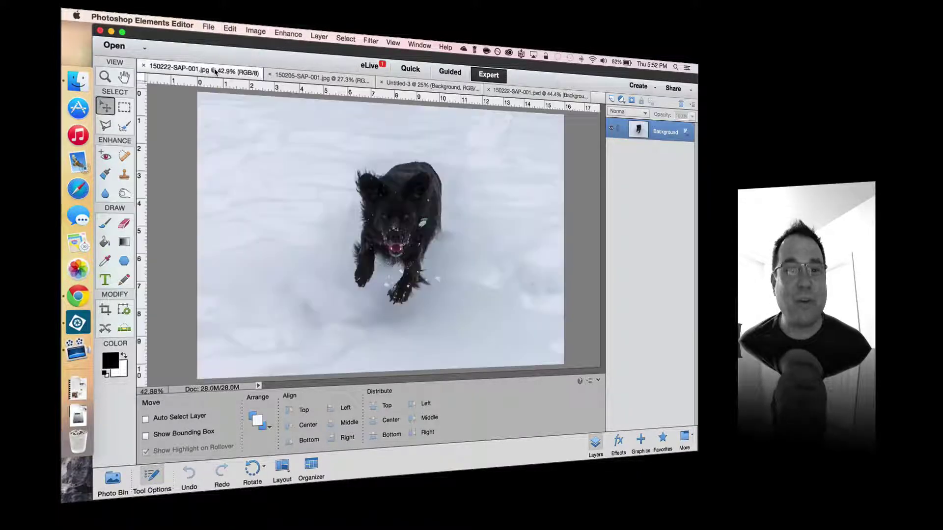
left_click(307, 78)
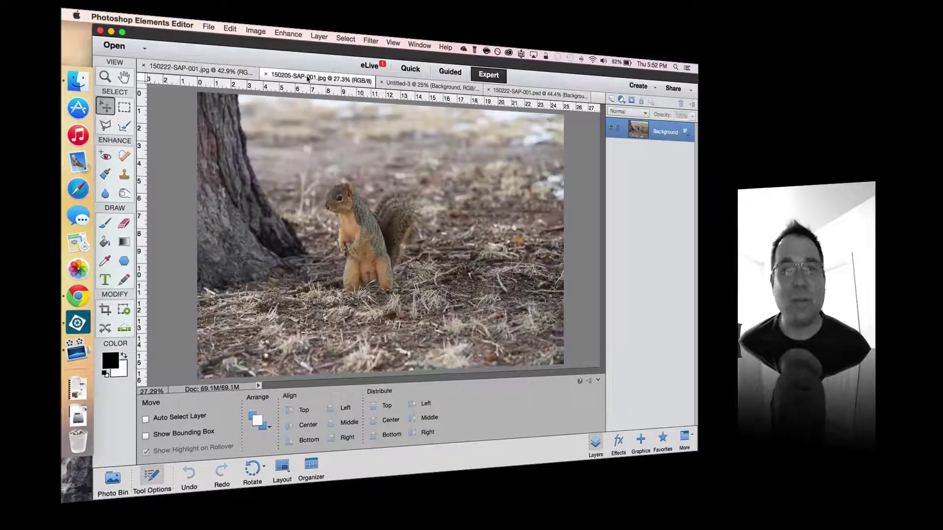
left_click(78, 296)
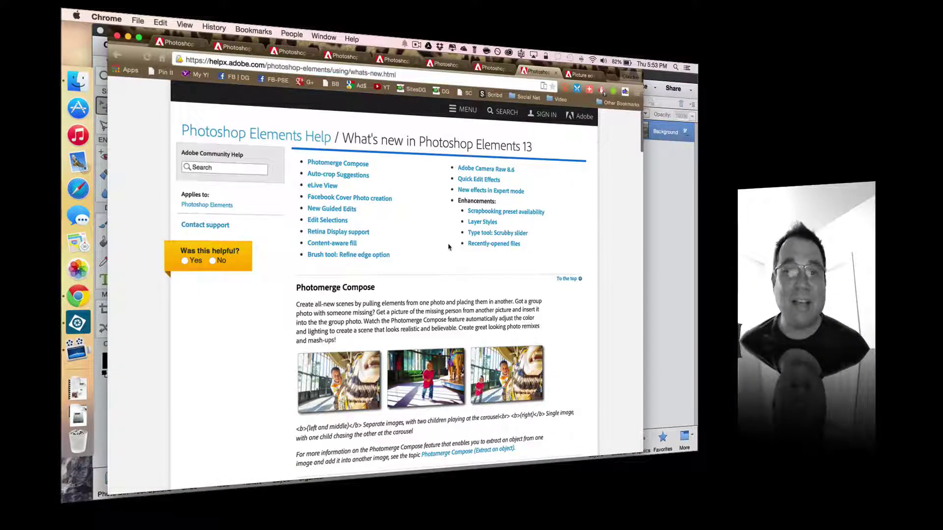
Read the Photomerge Compose help article through step 4, then switch back to Photoshop Elements
left_click(445, 63)
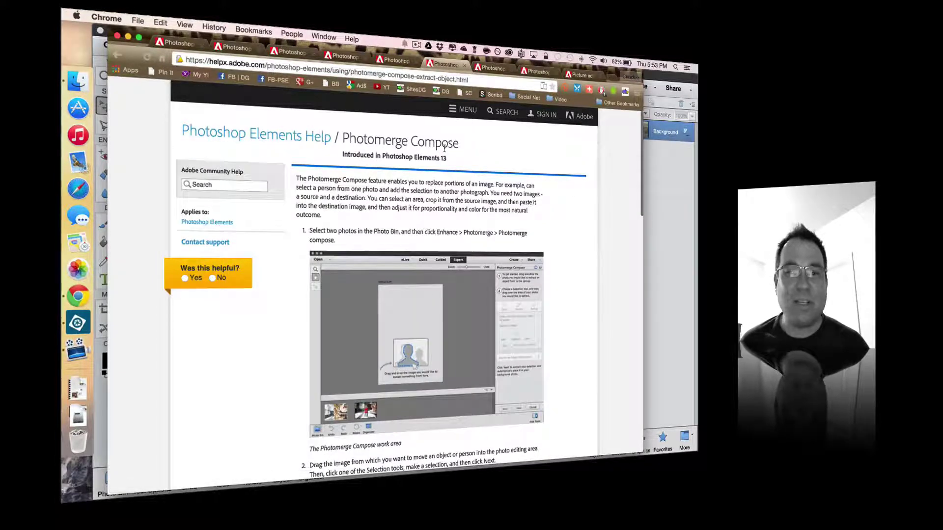
scroll(445, 181, "down", 5)
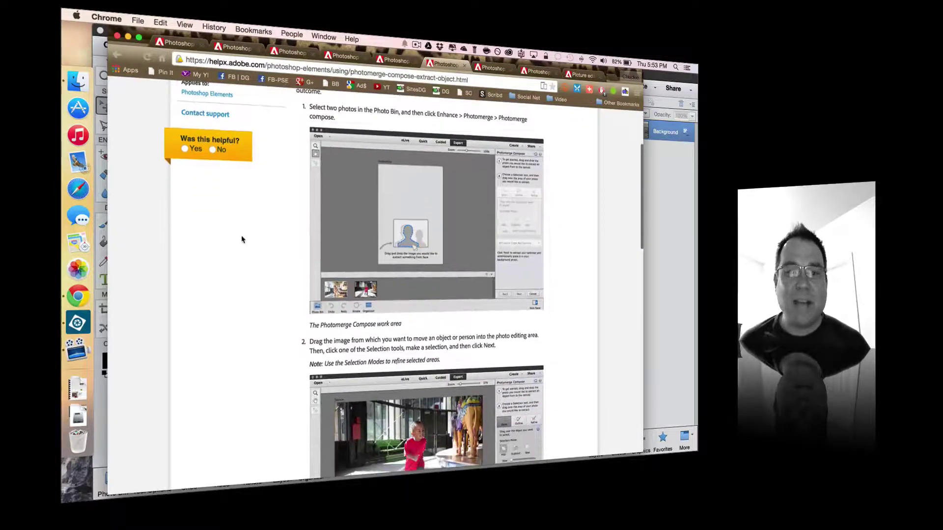
scroll(242, 239, "down", 7)
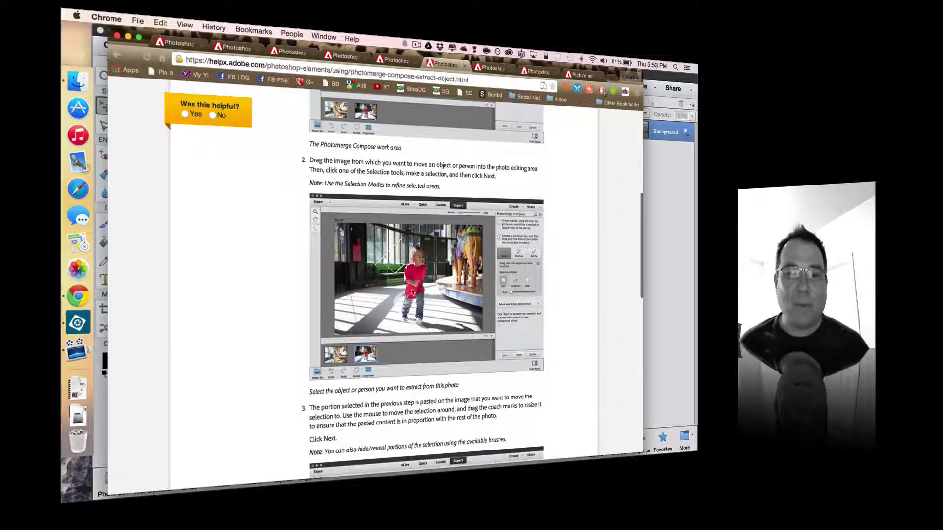
scroll(417, 273, "down", 8)
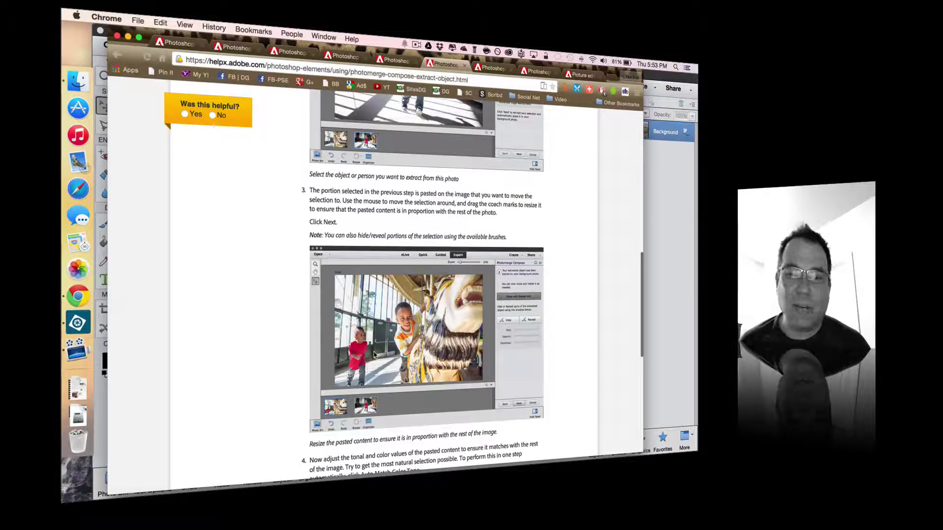
scroll(388, 347, "down", 1)
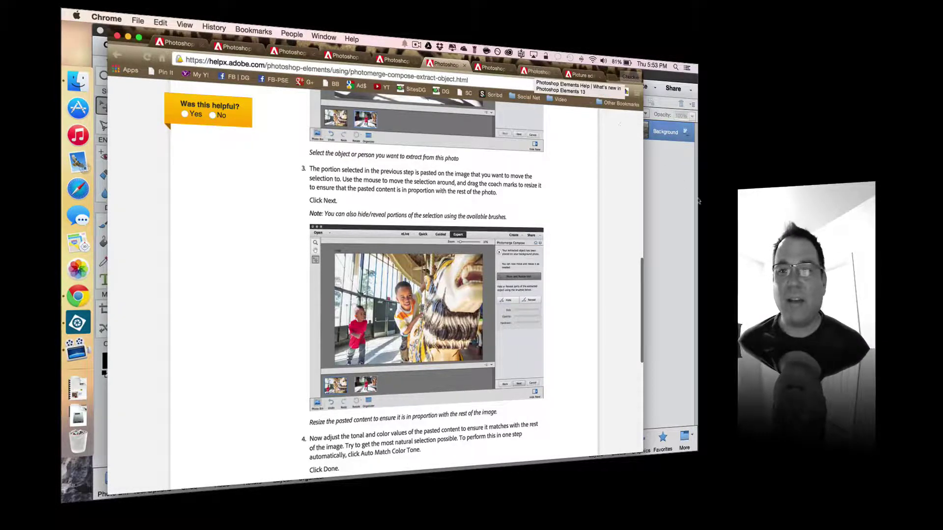
key("super+Tab")
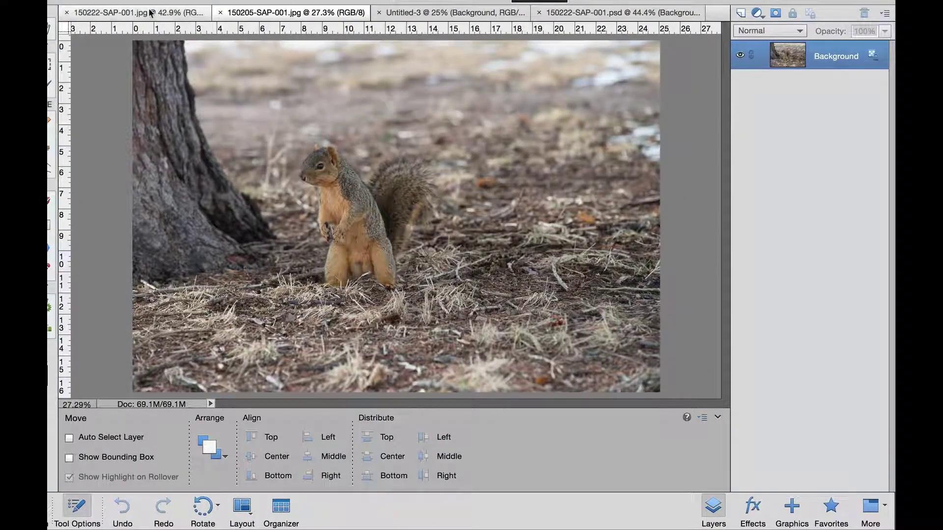
Close the layered .psd composite and Untitled-3 without saving, keeping the dog and squirrel photos
left_click(132, 12)
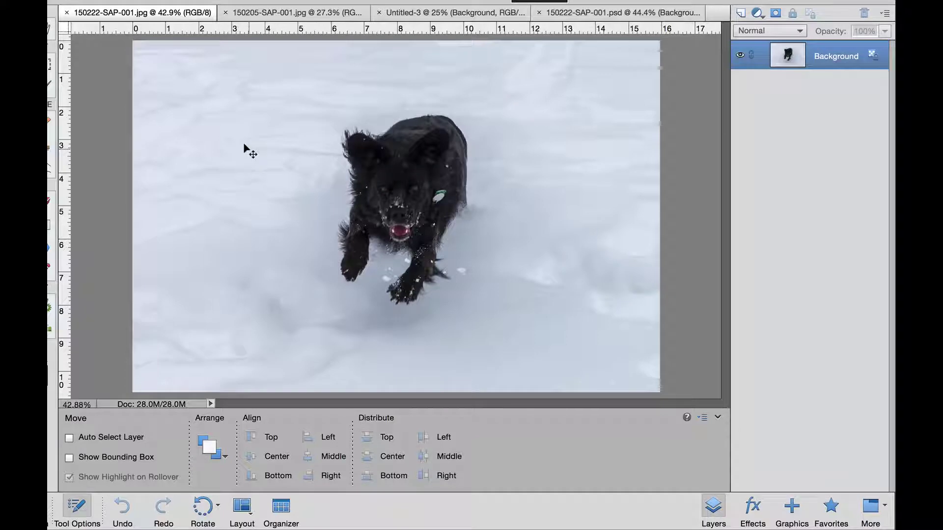
left_click(408, 12)
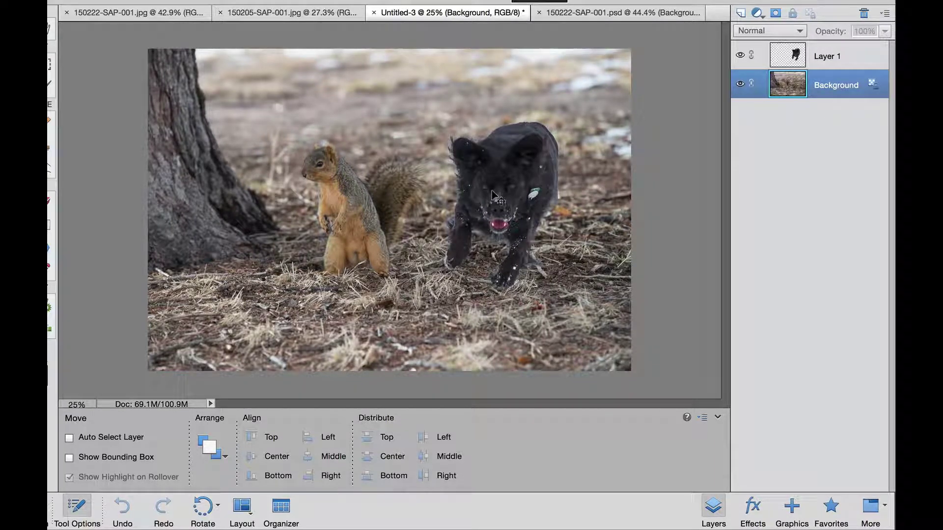
left_click(590, 11)
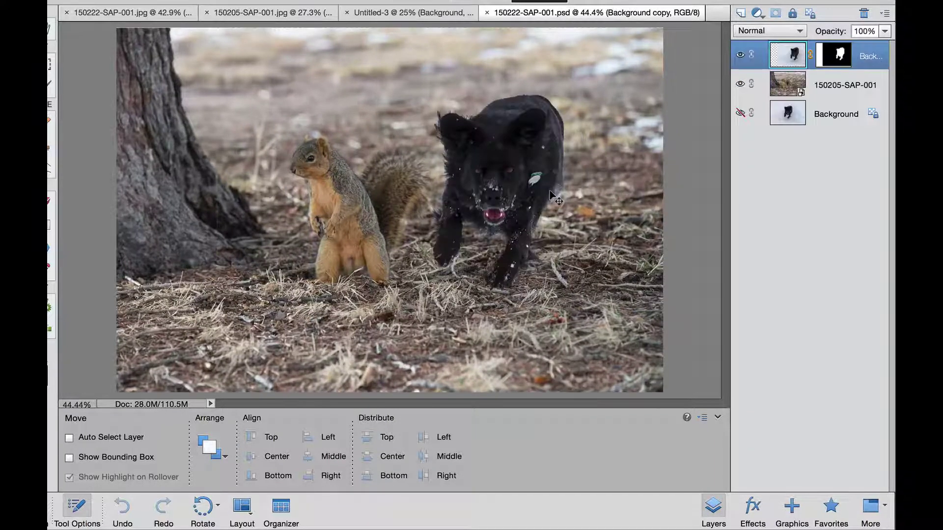
left_click(487, 12)
left_click(384, 13)
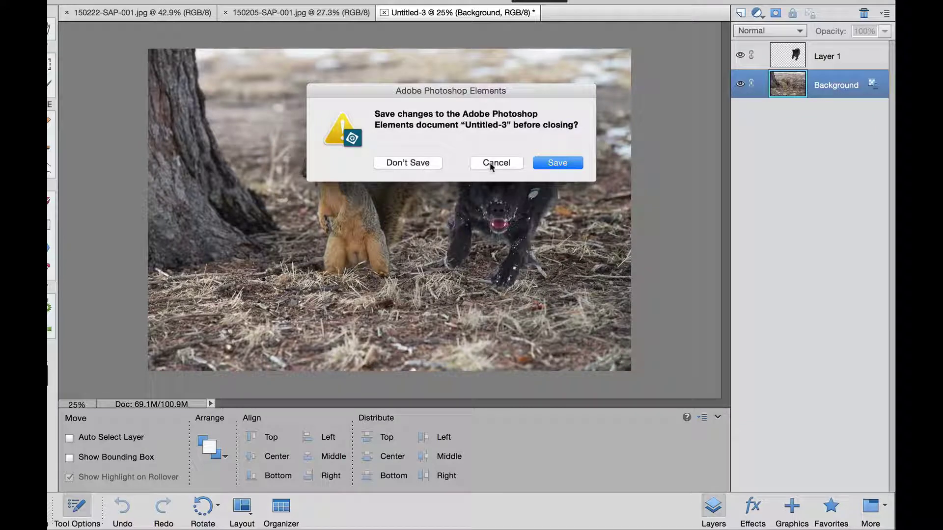
left_click_drag(491, 166, 358, 161)
left_click(393, 164)
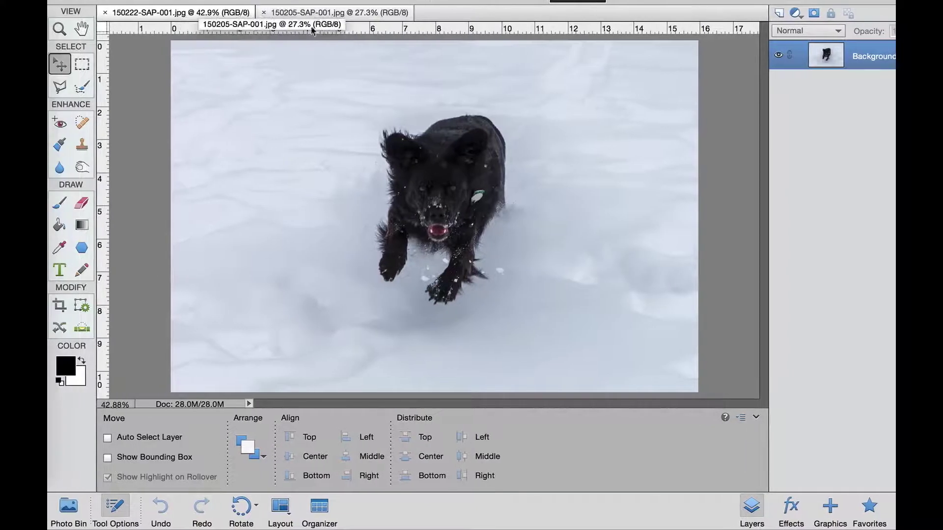
Show the open photos in the Photo Bin and reveal the Enhance > Photomerge® submenu
left_click(67, 508)
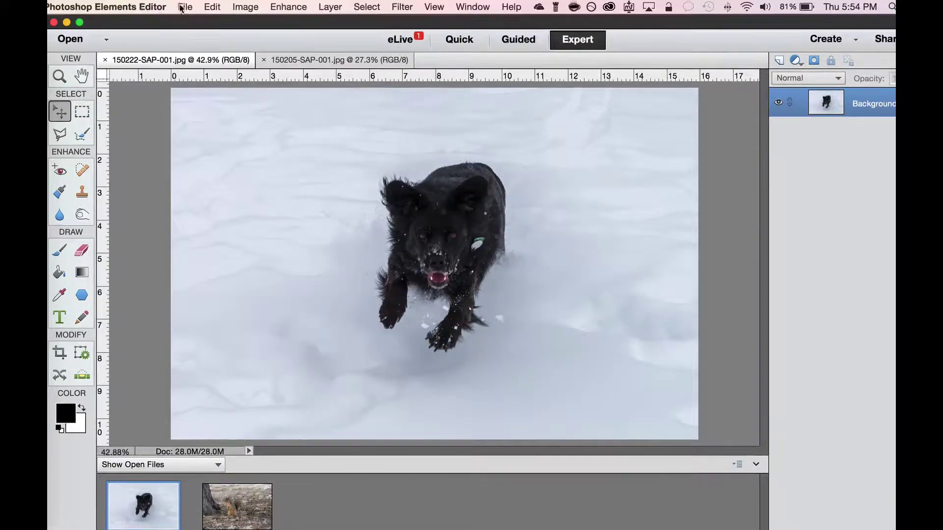
left_click(185, 6)
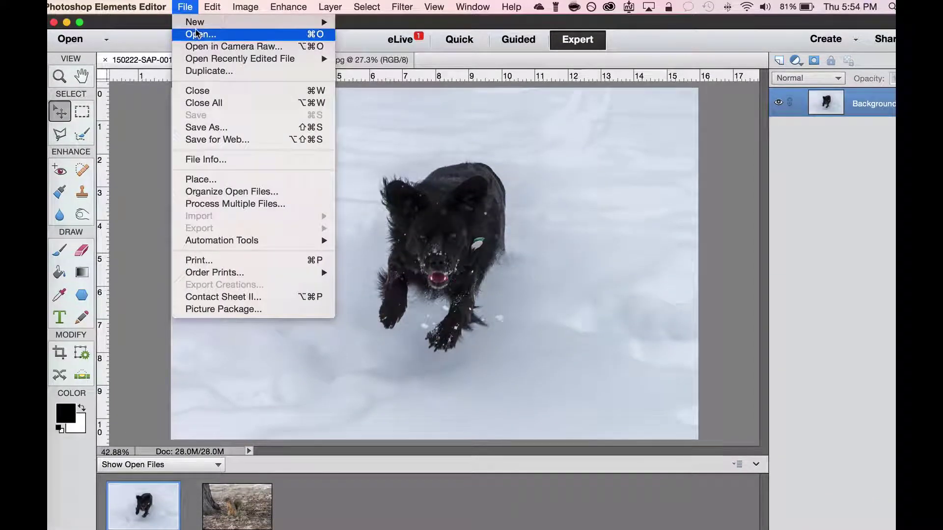
left_click(141, 171)
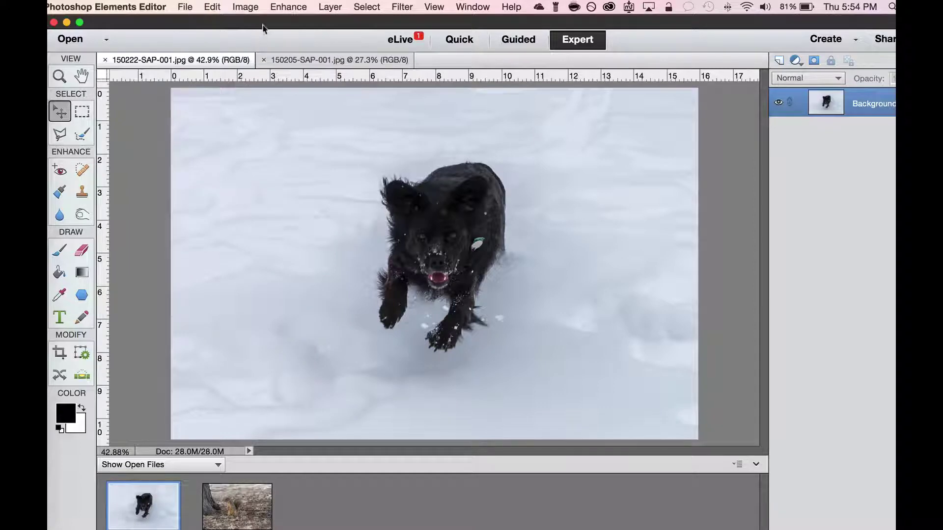
left_click(296, 8)
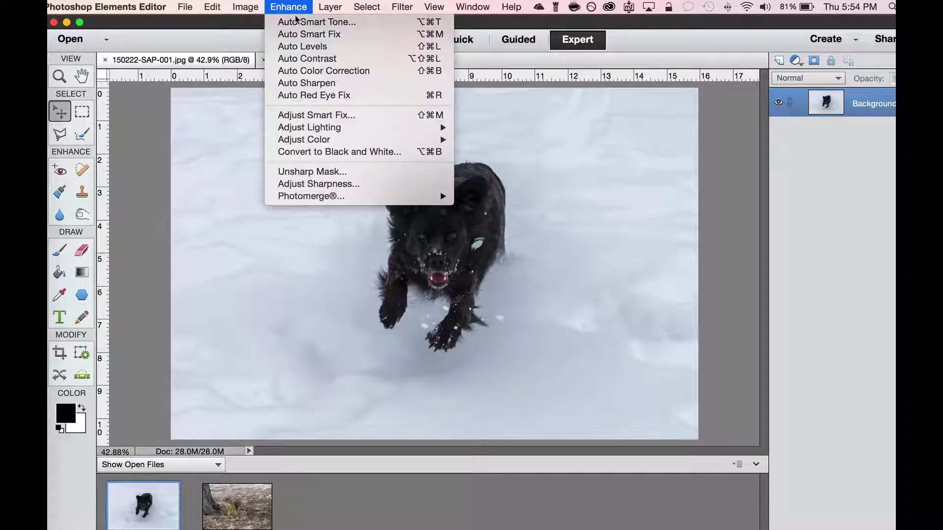
mouse_move(311, 199)
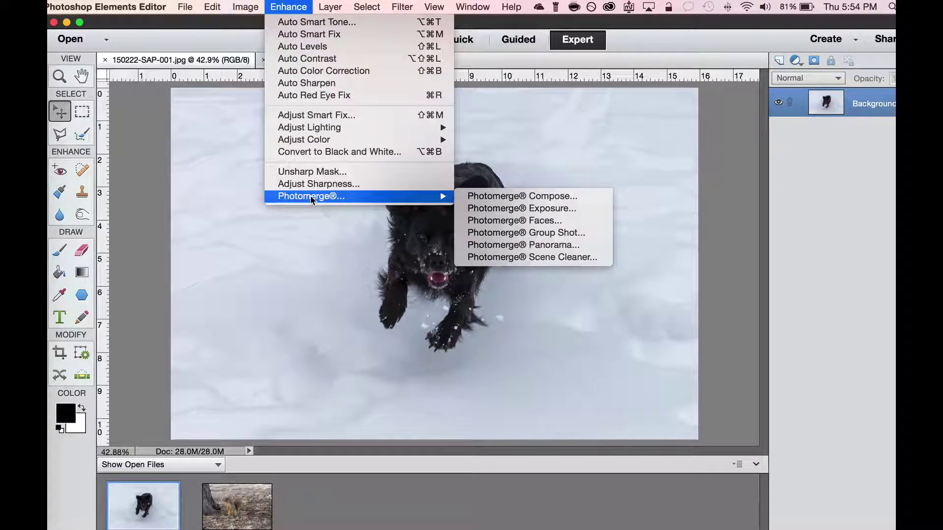
Start Photomerge Compose with the dog-in-snow photo as source and pick Quick selection
left_click(474, 197)
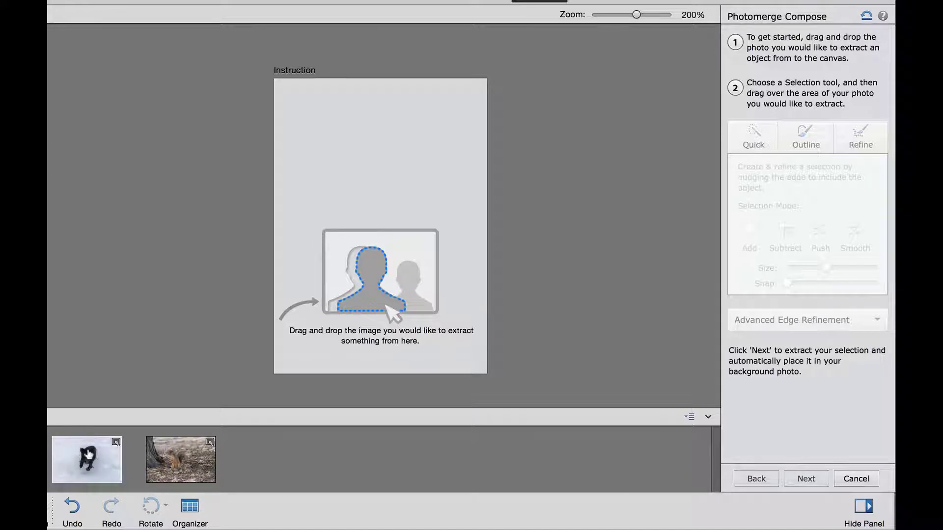
left_click_drag(90, 462, 367, 246)
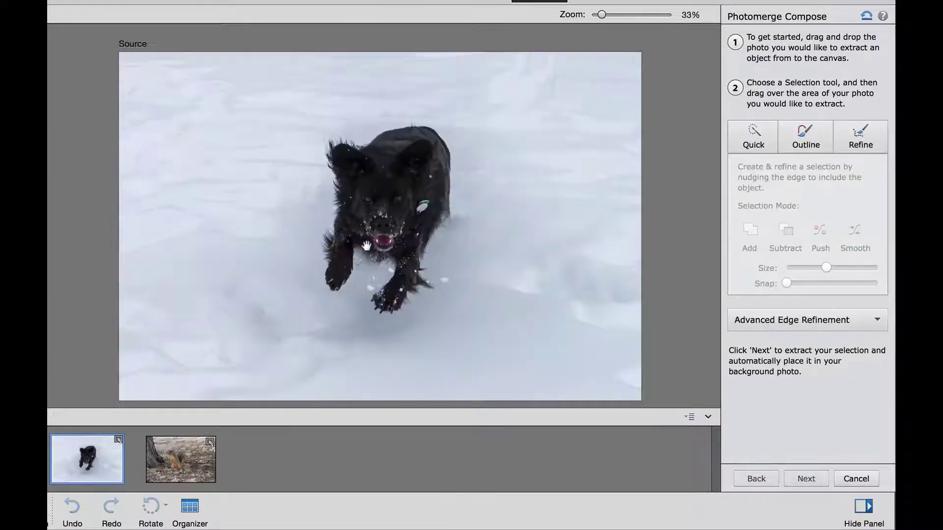
left_click(751, 137)
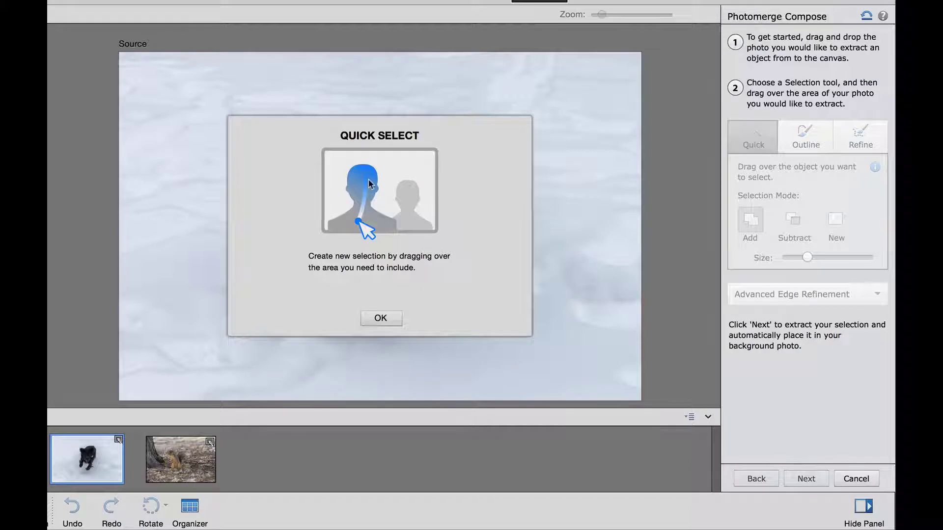
Dismiss the Quick tip and paint a selection over the dog from ears to paws
left_click(385, 320)
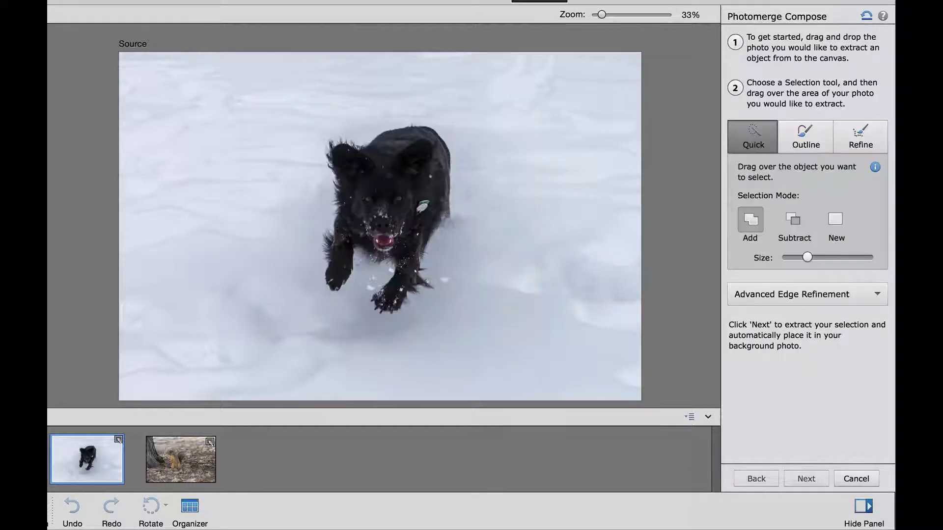
mouse_move(343, 157)
left_mouse_down()
mouse_move(386, 162)
mouse_move(413, 184)
mouse_move(399, 285)
left_mouse_up()
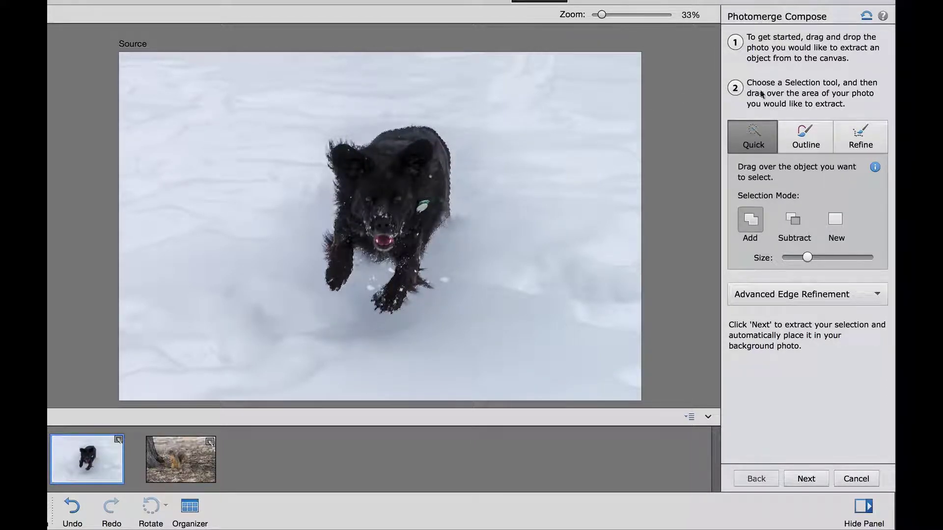
Switch to Outline selection, zoom the dog photo to 67% and enlarge the brush
left_click(791, 141)
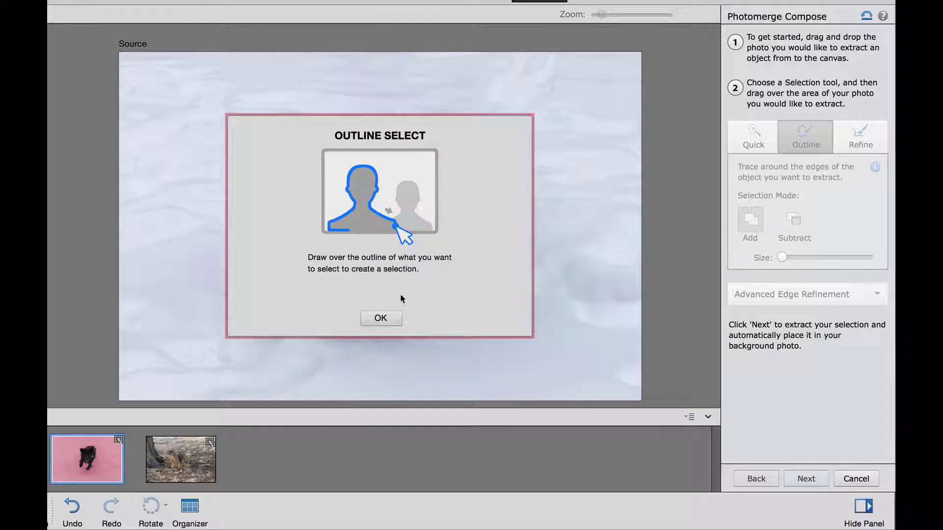
left_click(395, 321)
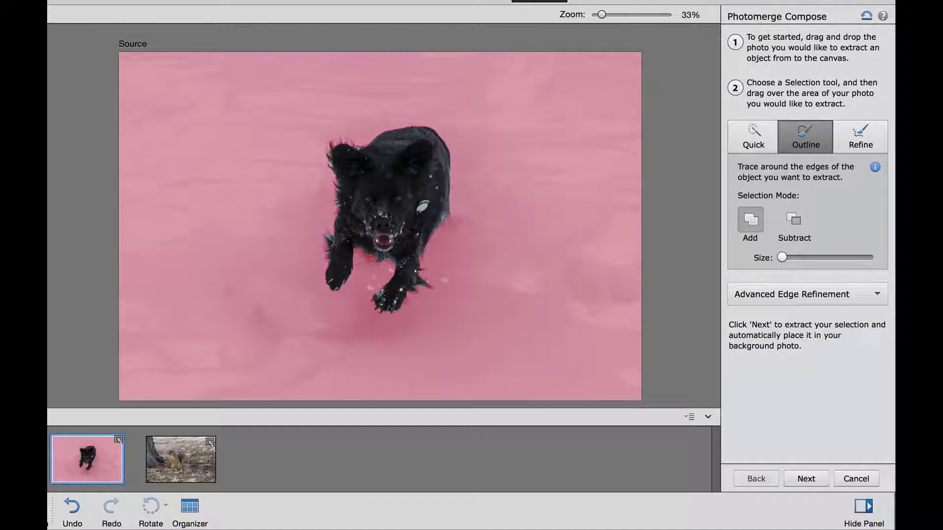
key("super+equal")
key("super+equal")
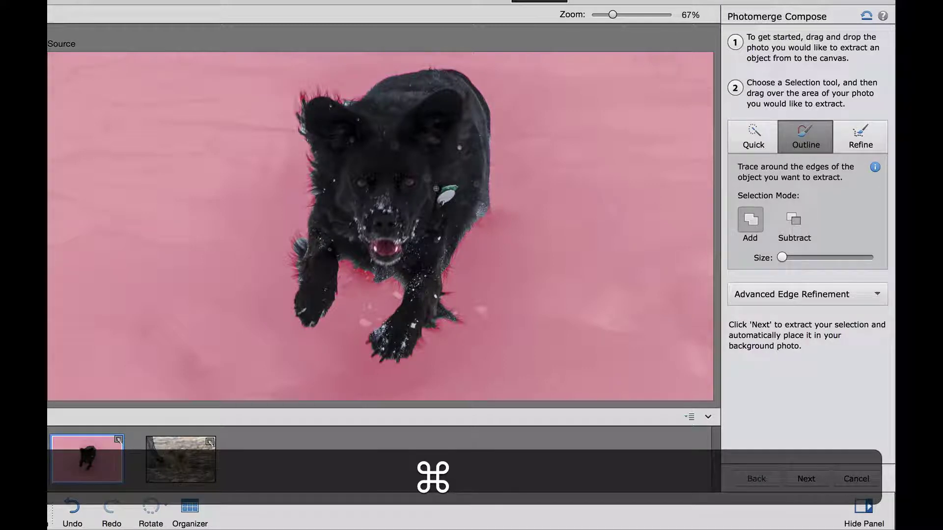
key("bracketright")
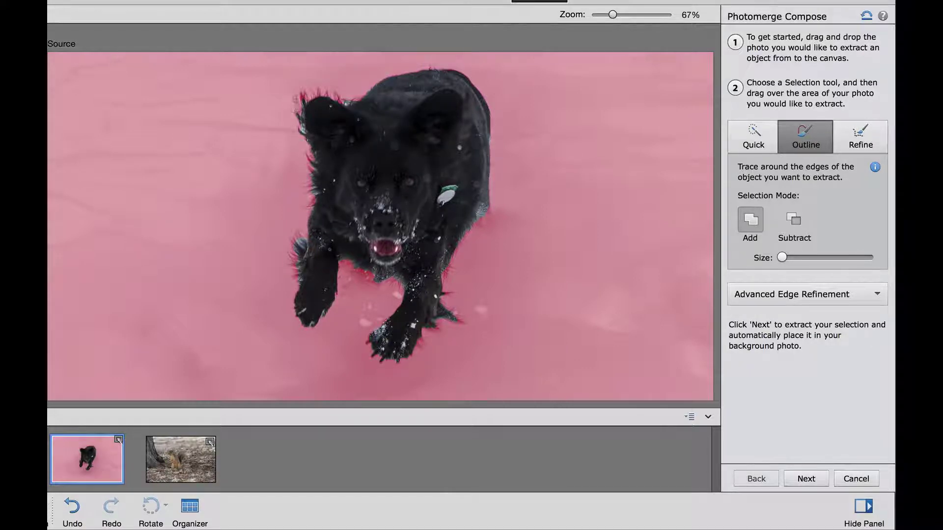
Trace the dog's ears, back, leg and paws with the Outline brush, then switch to Refine
mouse_move(296, 110)
left_mouse_down()
mouse_move(326, 88)
mouse_move(354, 102)
mouse_move(389, 79)
mouse_move(448, 68)
mouse_move(392, 72)
mouse_move(457, 69)
left_mouse_up()
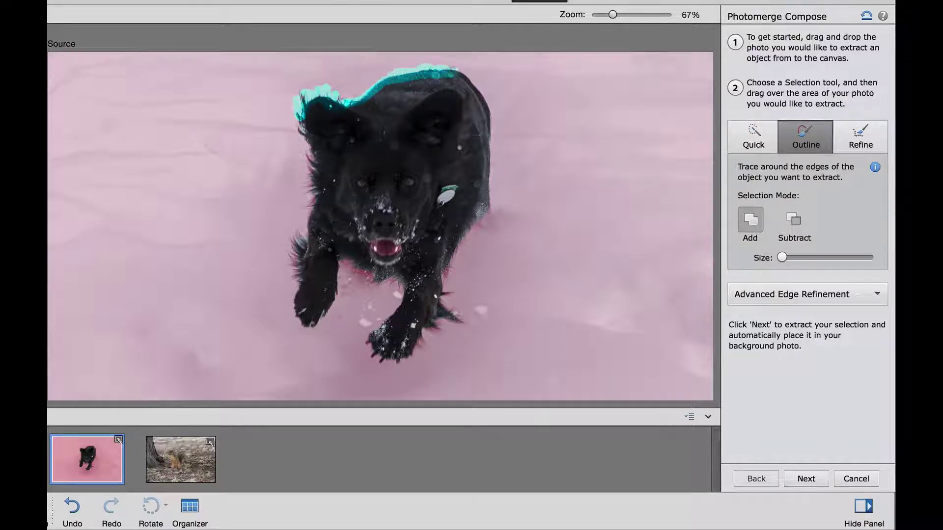
mouse_move(452, 68)
left_mouse_down()
mouse_move(485, 101)
mouse_move(493, 148)
mouse_move(490, 216)
mouse_move(447, 267)
left_mouse_up()
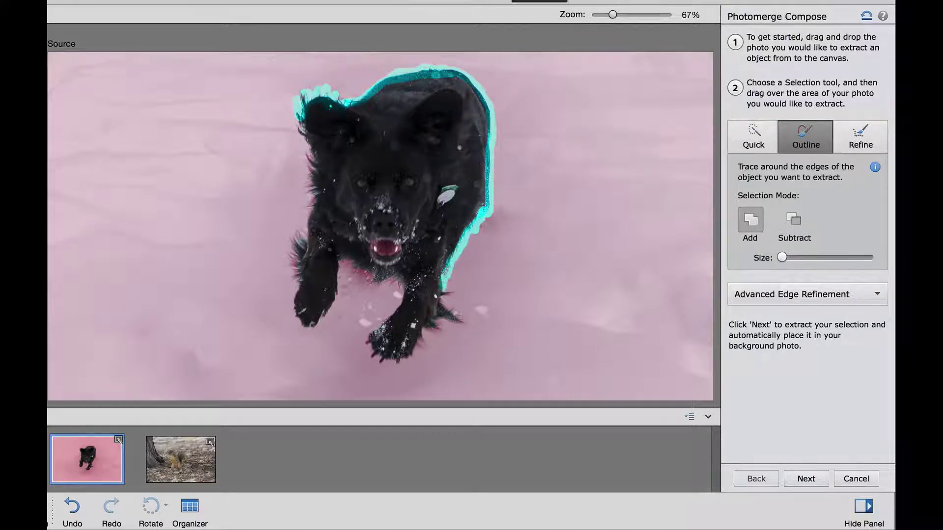
mouse_move(457, 292)
left_mouse_down()
mouse_move(449, 313)
mouse_move(463, 321)
mouse_move(432, 317)
mouse_move(439, 330)
mouse_move(424, 334)
mouse_move(402, 364)
left_mouse_up()
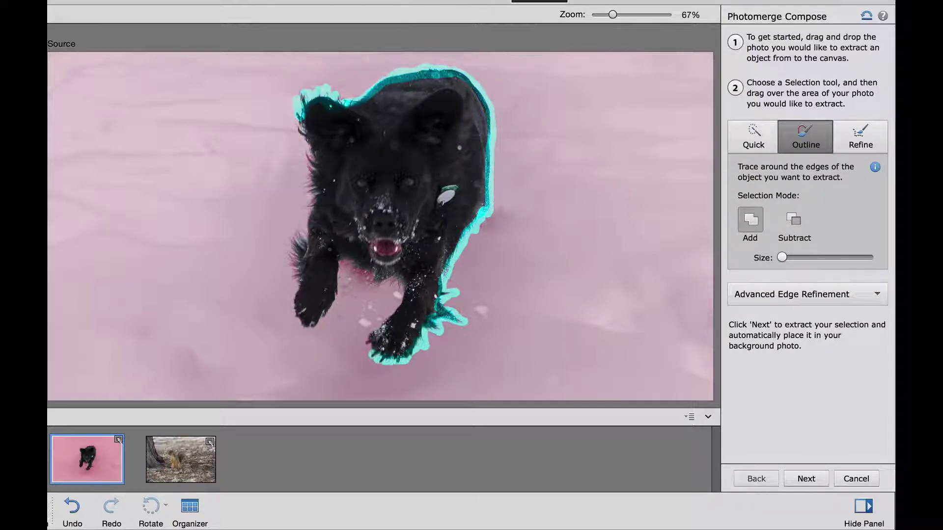
mouse_move(372, 351)
left_mouse_down()
mouse_move(367, 337)
mouse_move(398, 308)
mouse_move(393, 275)
mouse_move(358, 278)
mouse_move(337, 257)
mouse_move(336, 304)
mouse_move(298, 322)
mouse_move(295, 244)
mouse_move(299, 232)
mouse_move(313, 256)
mouse_move(317, 227)
mouse_move(311, 148)
mouse_move(294, 119)
left_mouse_up()
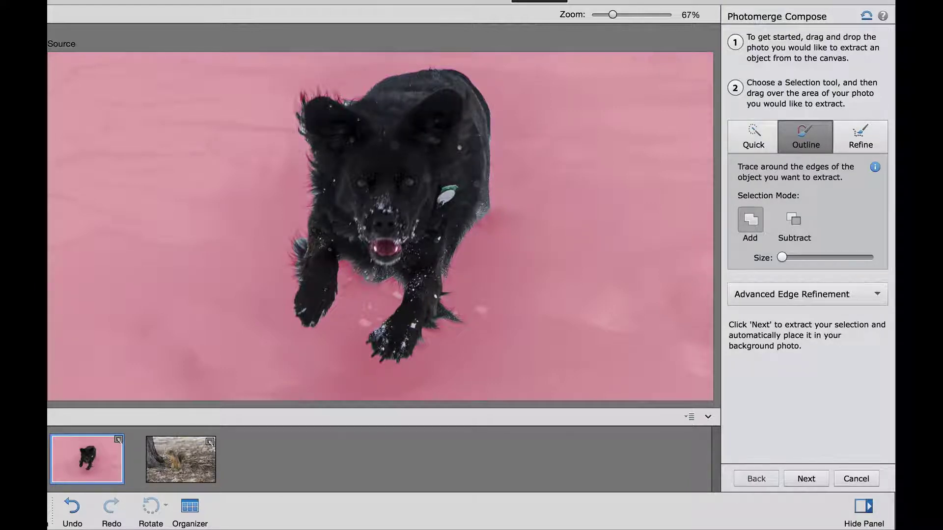
left_click(860, 136)
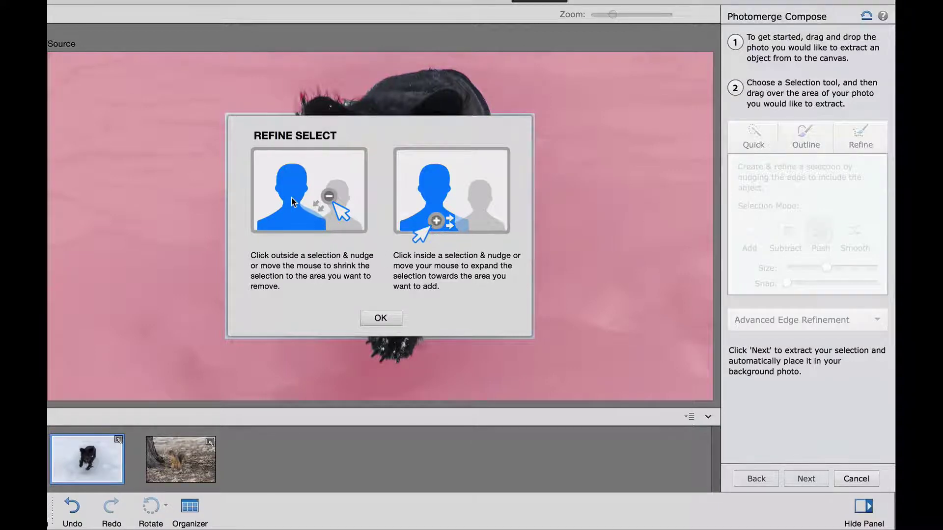
Dismiss the Refine tip and push the selection edge near the dog's face
left_click(381, 319)
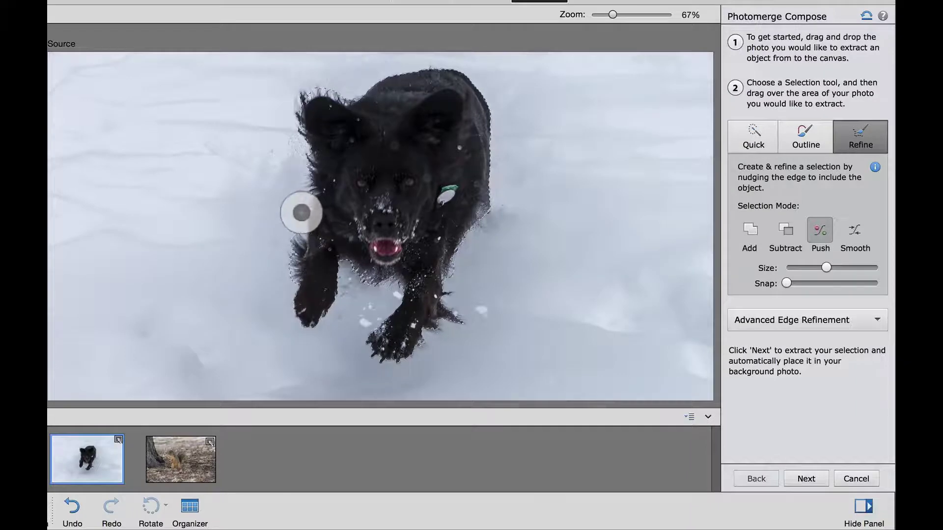
left_click_drag(307, 192, 337, 206)
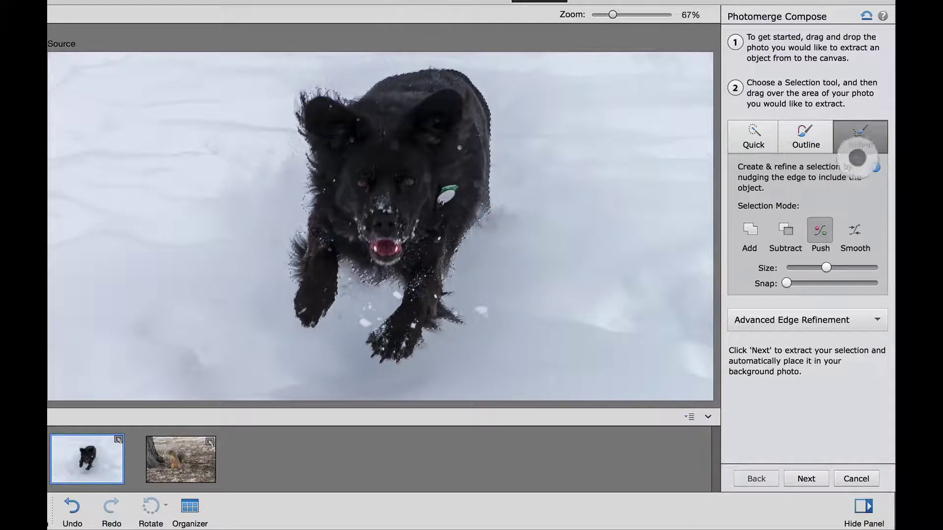
Open Refine Edge from Advanced Edge Refinement to preview the dog cut out on white
left_click(854, 150)
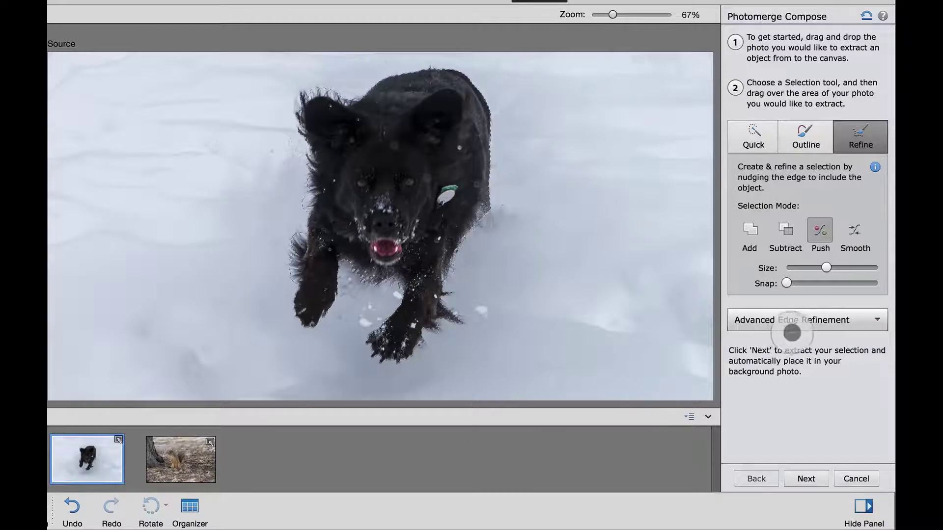
left_click(817, 331)
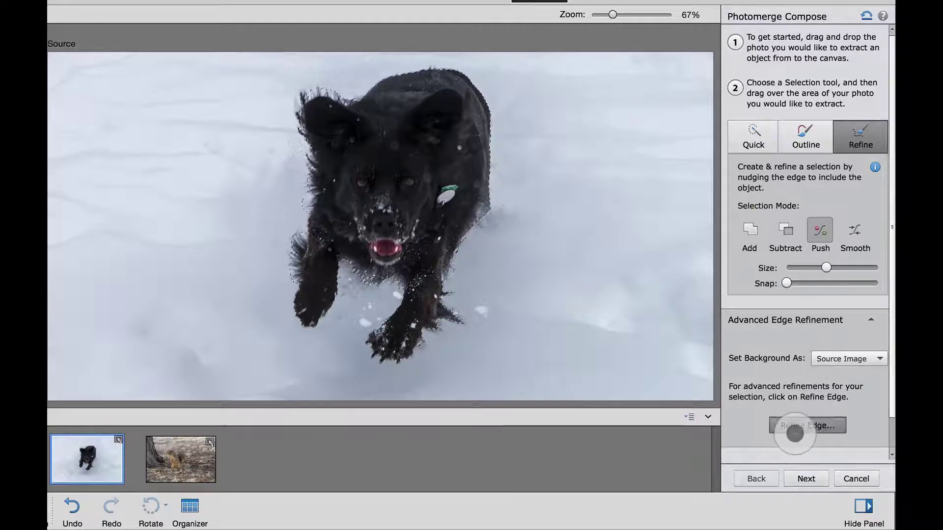
left_click(798, 424)
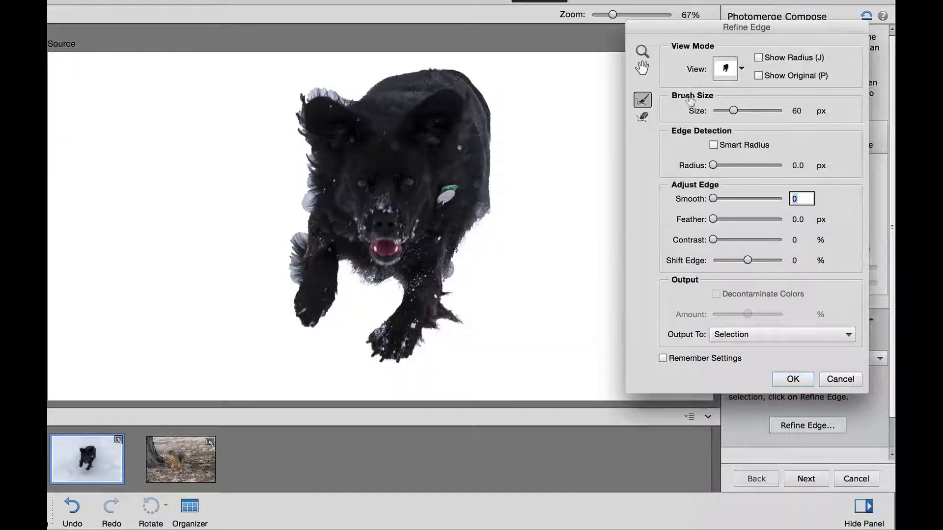
Keep the On White preview, set Smooth to 4, and refine the fur down the dog's right edge
left_click(743, 69)
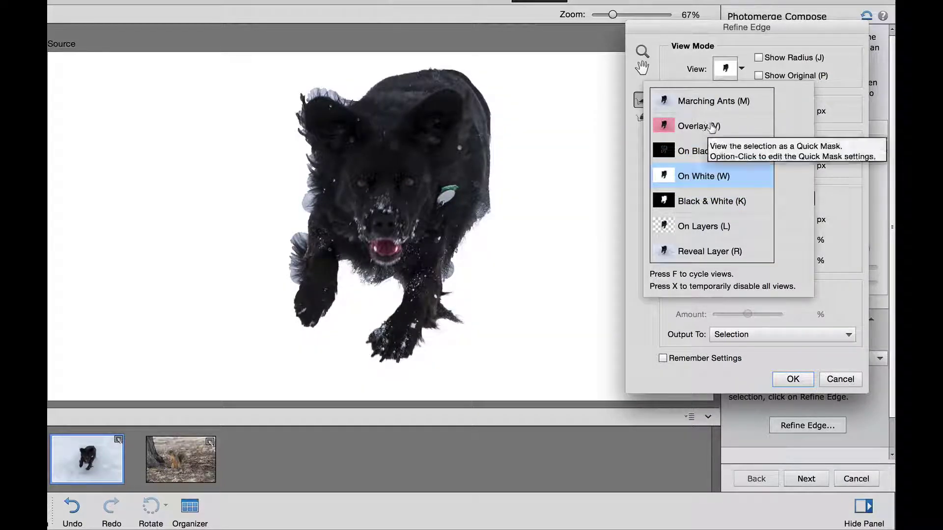
left_click(751, 47)
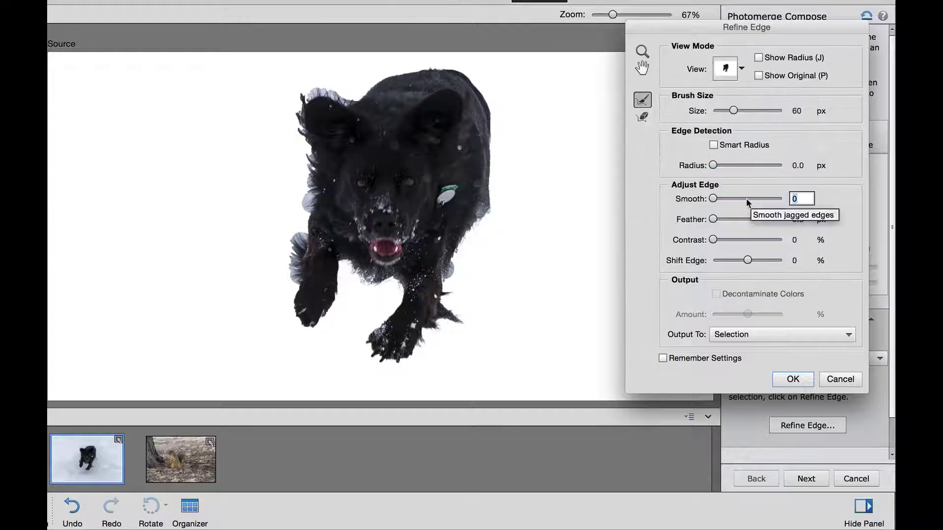
left_click_drag(715, 201, 717, 203)
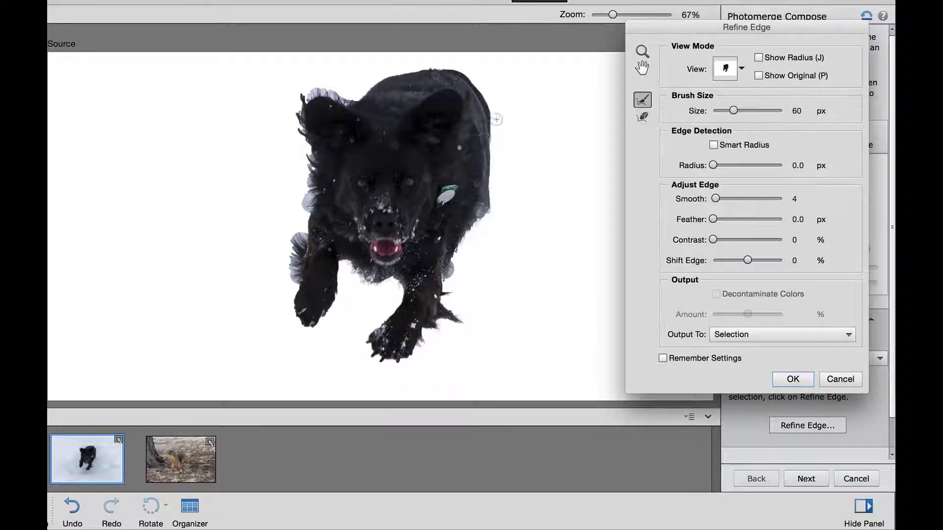
left_click_drag(490, 112, 493, 162)
left_click_drag(491, 196, 479, 231)
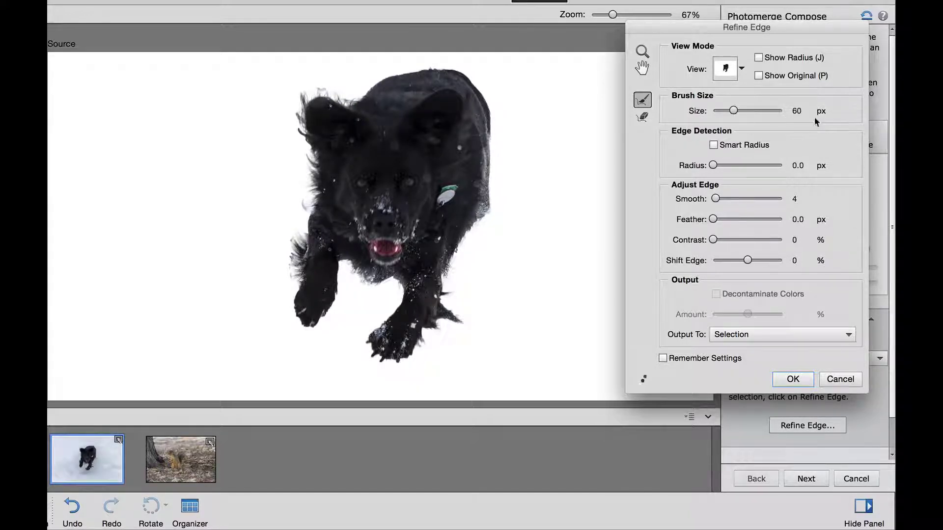
Erase edge refinements at the left front leg, chest and up the right fur edge
left_click(643, 117)
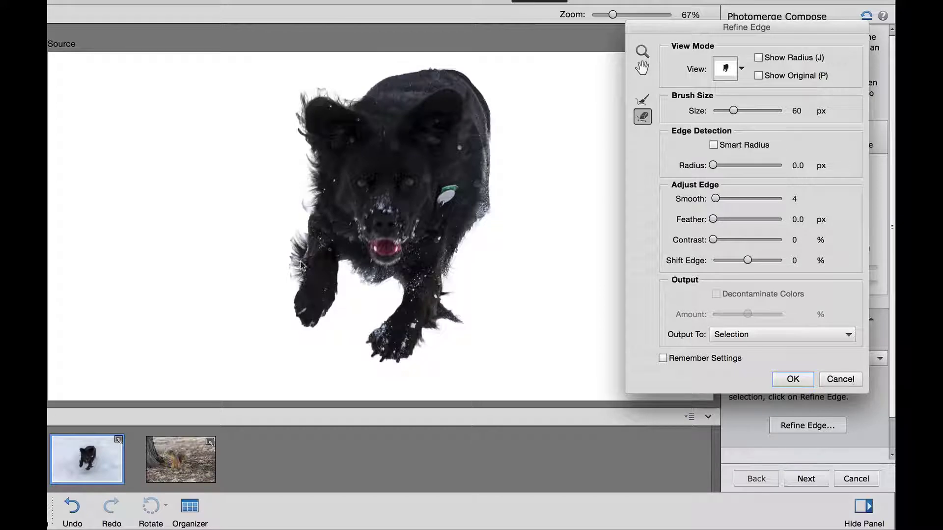
mouse_move(301, 262)
left_mouse_down()
mouse_move(314, 246)
mouse_move(304, 250)
left_mouse_up()
left_click_drag(298, 307, 311, 279)
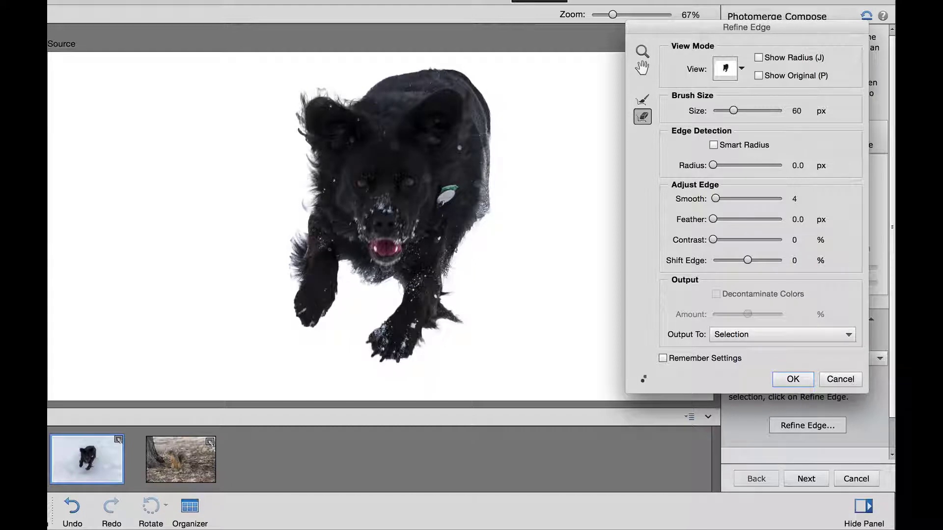
left_click_drag(374, 270, 367, 271)
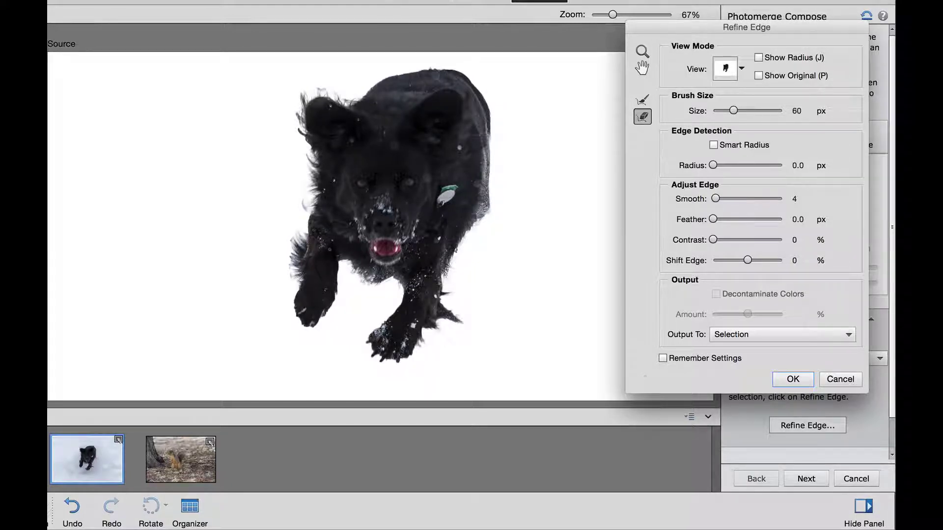
mouse_move(476, 214)
left_mouse_down()
mouse_move(480, 151)
mouse_move(475, 183)
left_mouse_up()
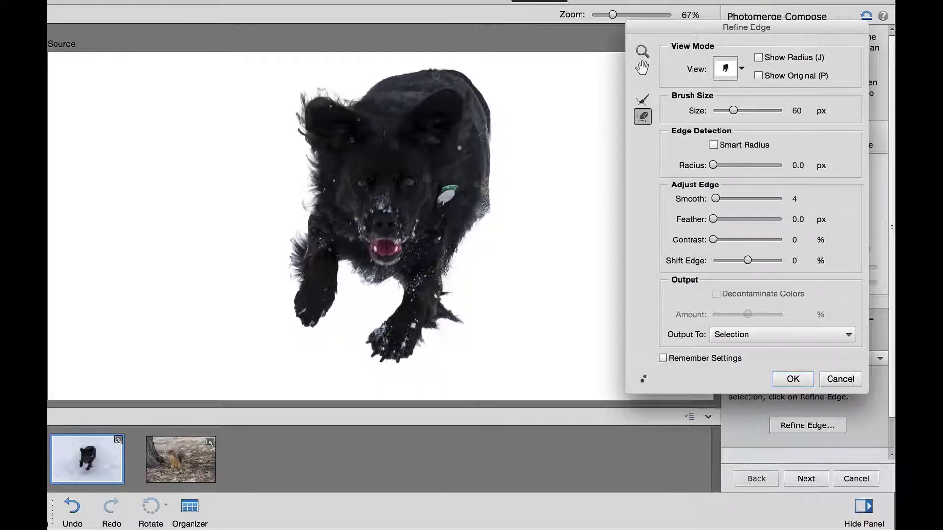
Refine the top-right edge of the dog's head, then erase refinements over the ear
left_click(642, 101)
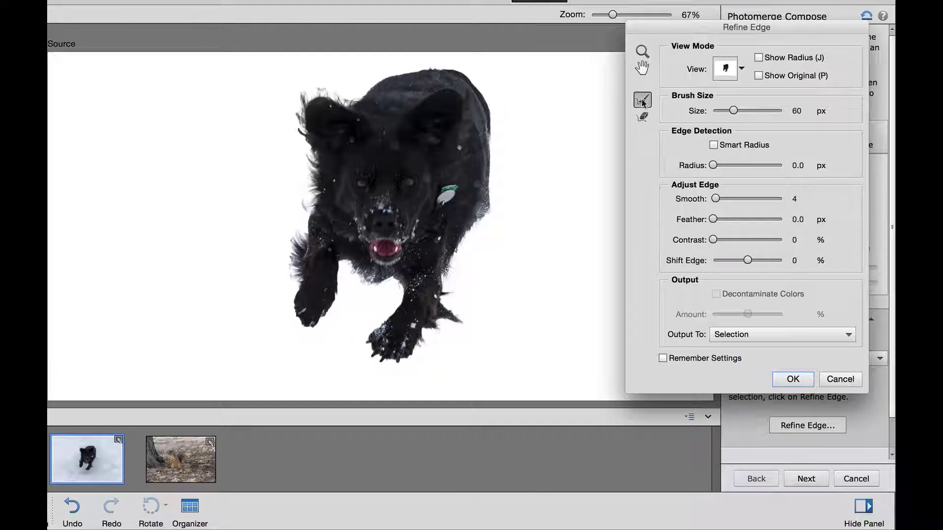
mouse_move(425, 75)
left_mouse_down()
mouse_move(457, 70)
mouse_move(481, 106)
mouse_move(489, 170)
left_mouse_up()
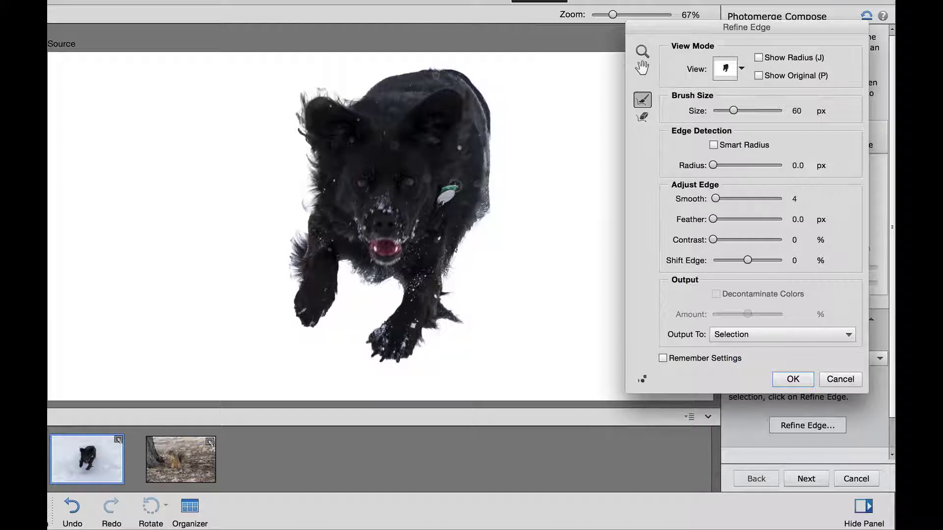
left_click(643, 117)
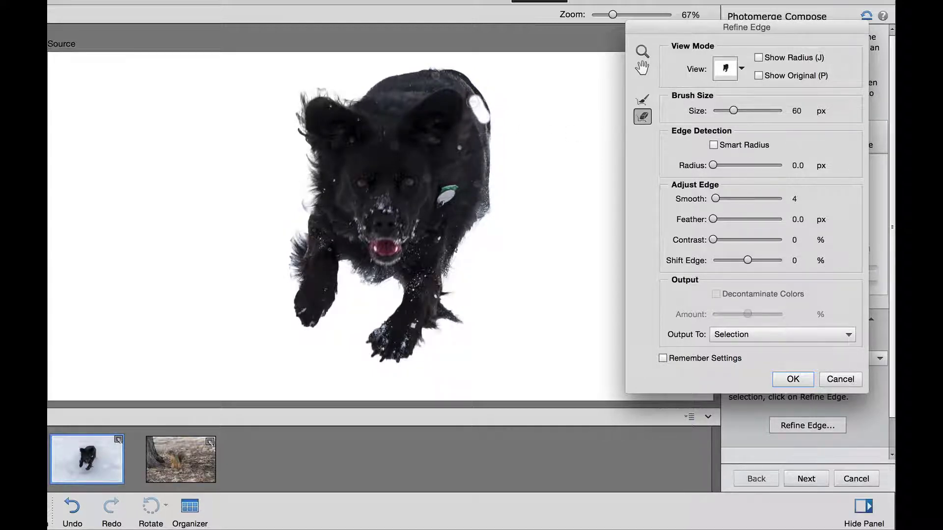
left_click_drag(474, 104, 462, 85)
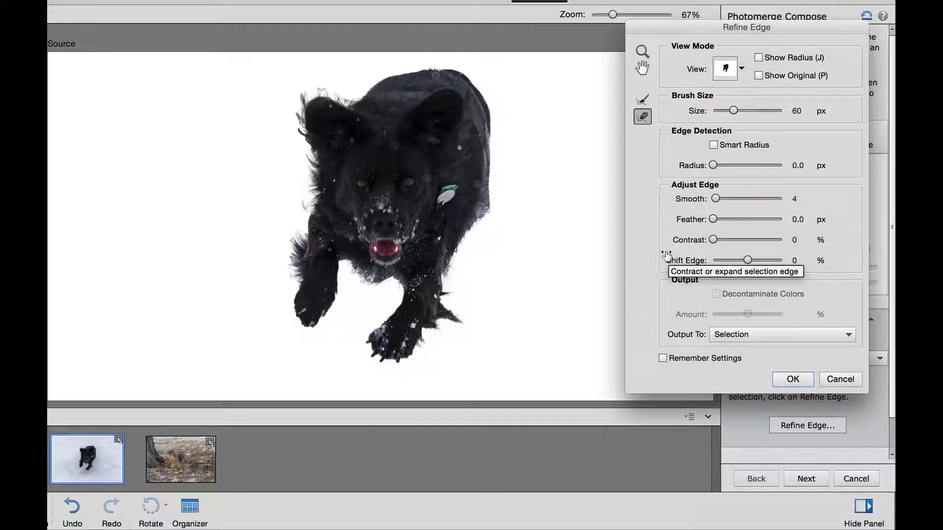
Turn on Smart Radius at 19 px, shift the edge +20%, and apply the refinement
left_click(713, 146)
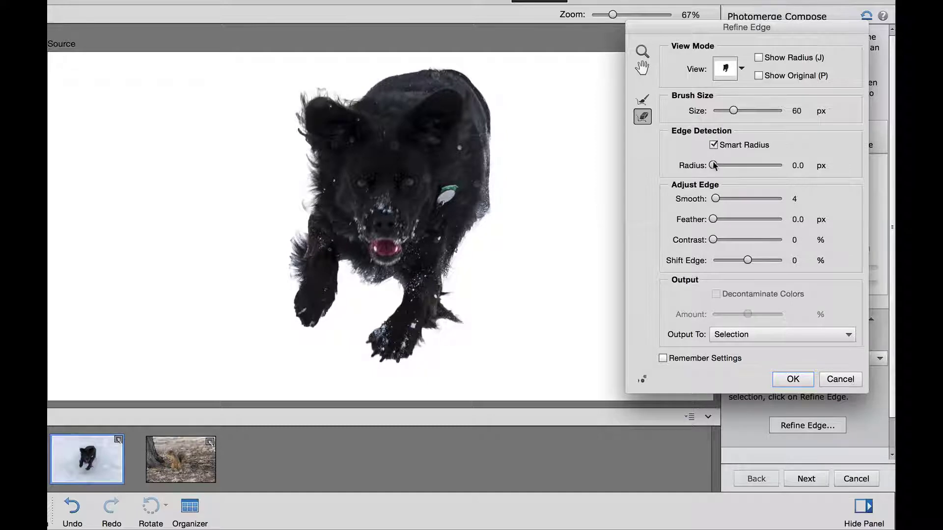
left_click_drag(713, 165, 740, 166)
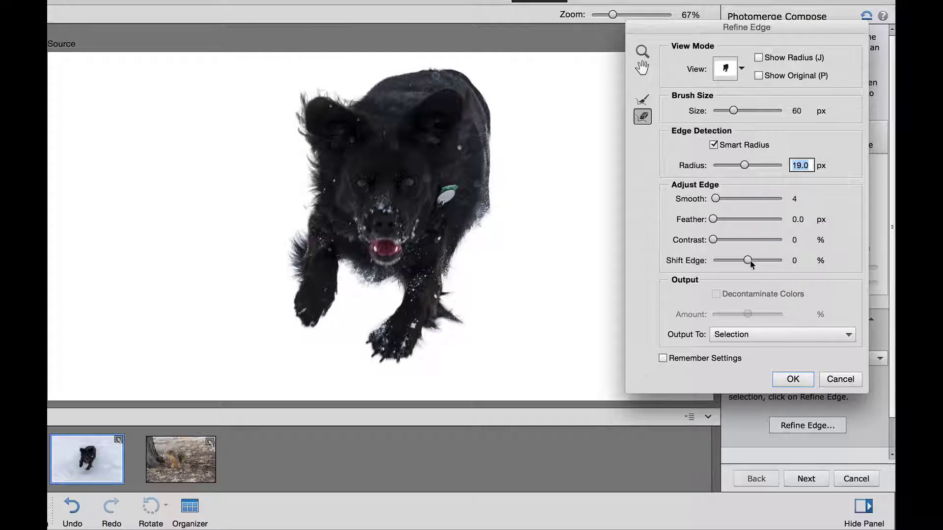
left_click_drag(748, 261, 755, 261)
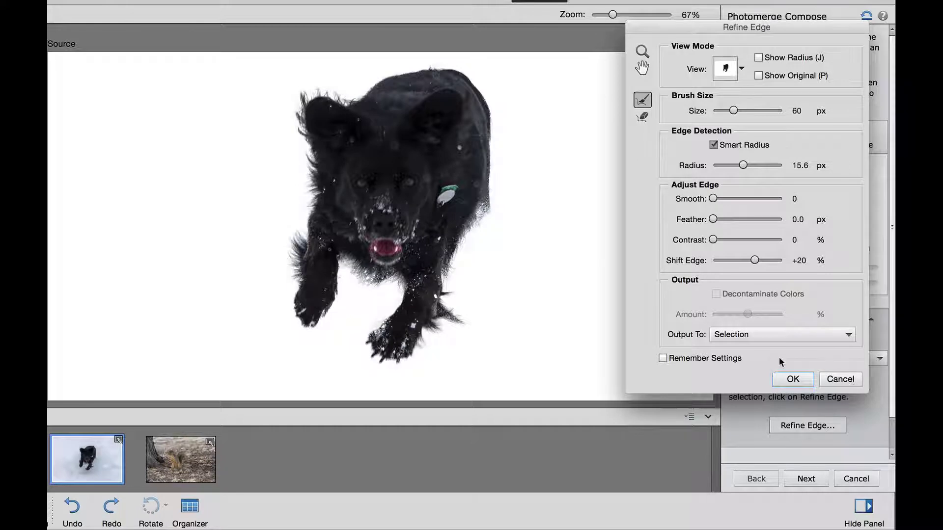
left_click(791, 379)
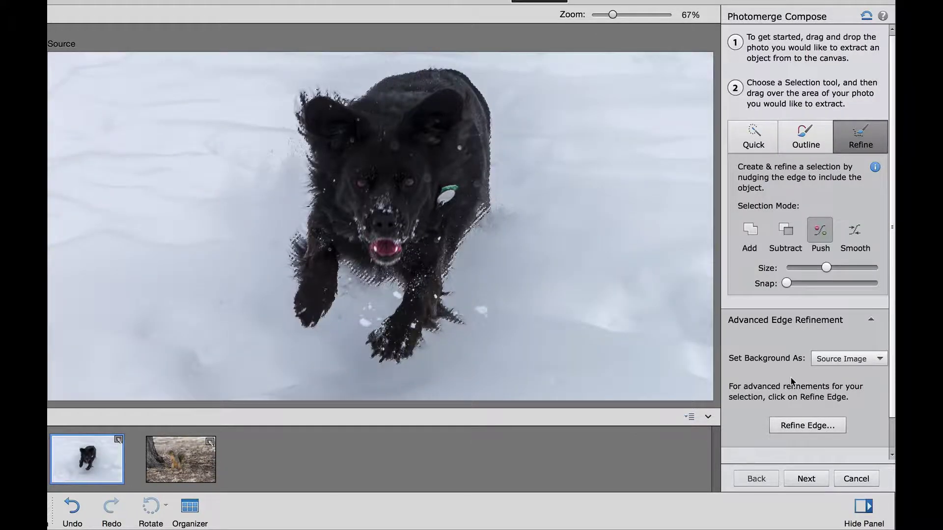
Enlarge the dog and place it lower on the forest floor to the right of the squirrel
left_click(811, 480)
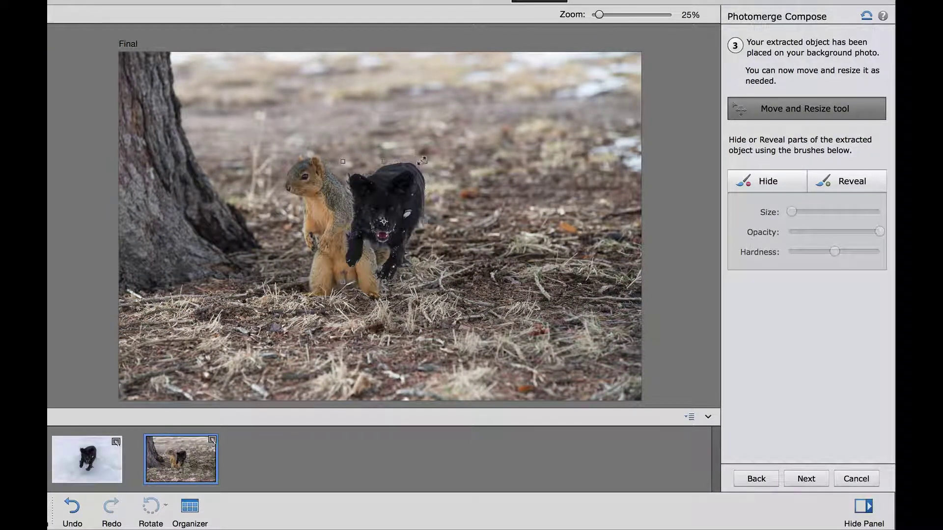
left_click_drag(421, 160, 488, 112)
left_click_drag(413, 159, 486, 180)
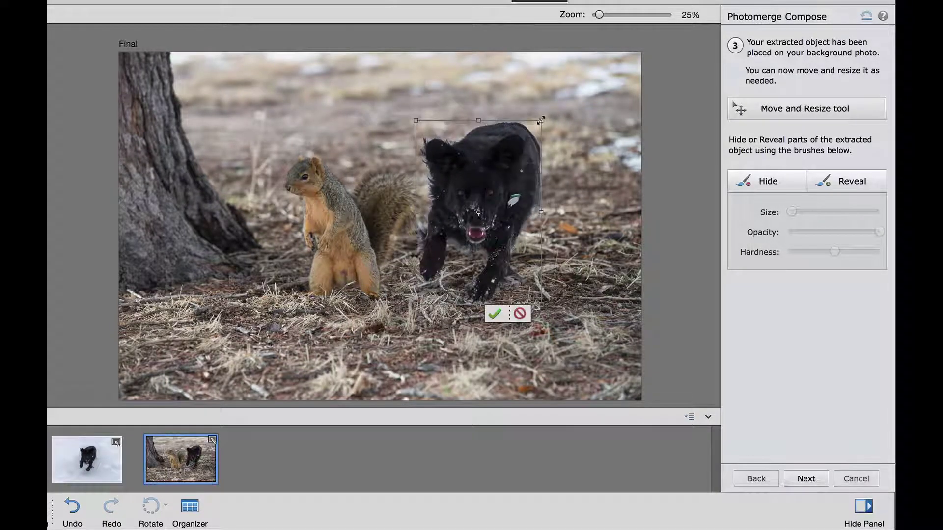
left_click_drag(541, 120, 565, 85)
left_click_drag(485, 142, 482, 182)
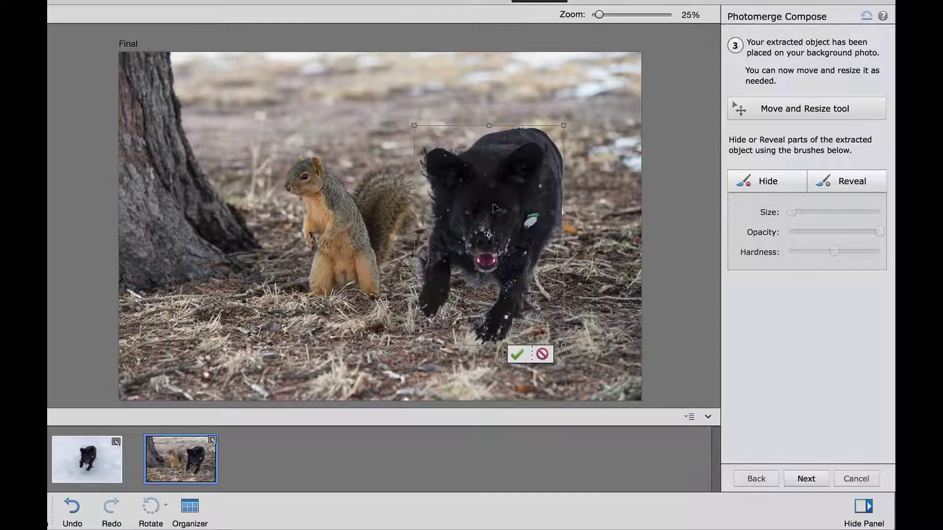
left_click(516, 355)
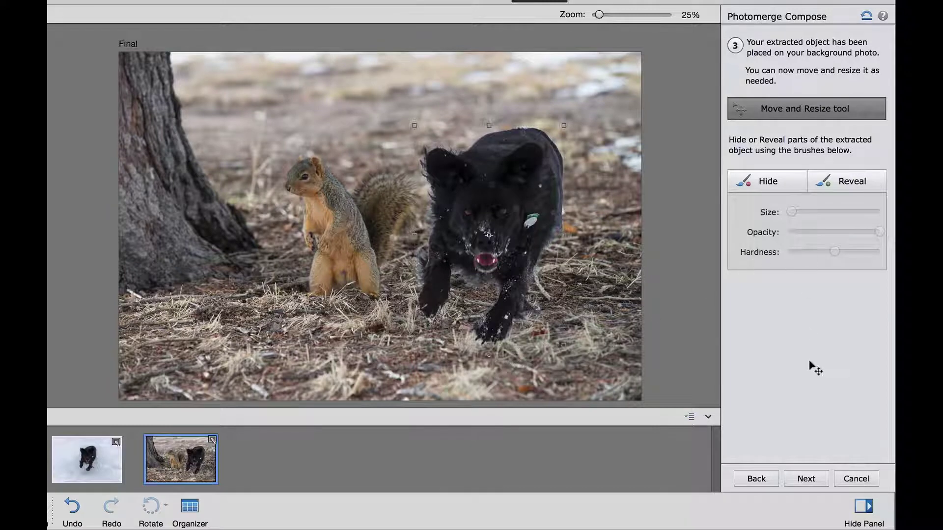
left_click(800, 478)
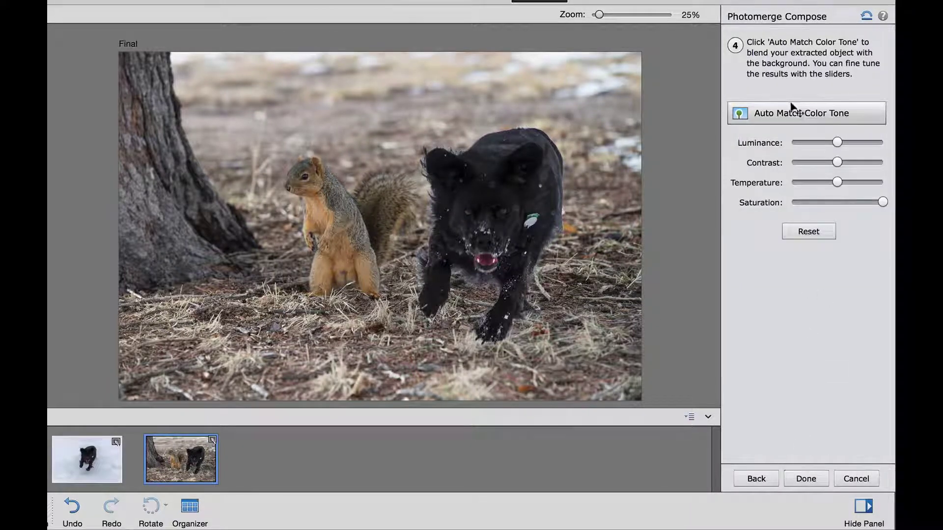
Auto-match the dog's colour tone, warm its temperature, and finish to build the composite
left_click(764, 113)
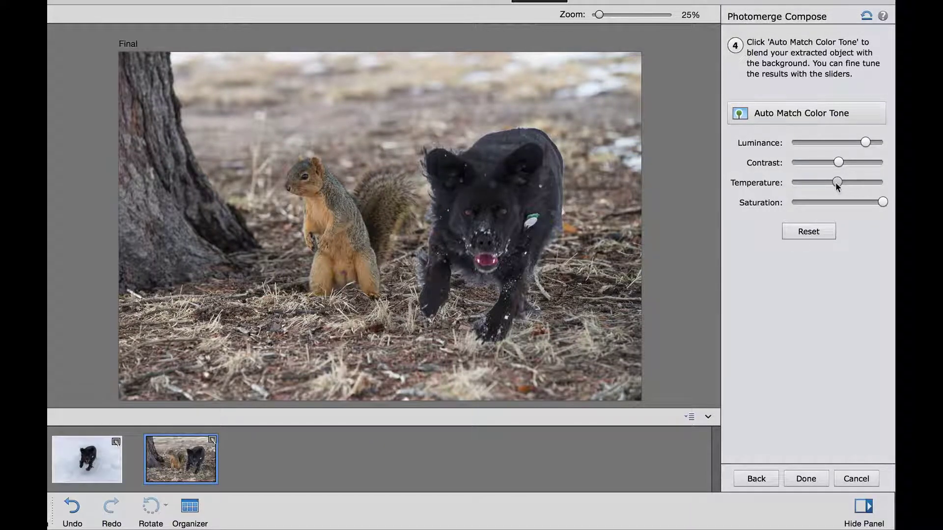
left_click_drag(837, 183, 847, 183)
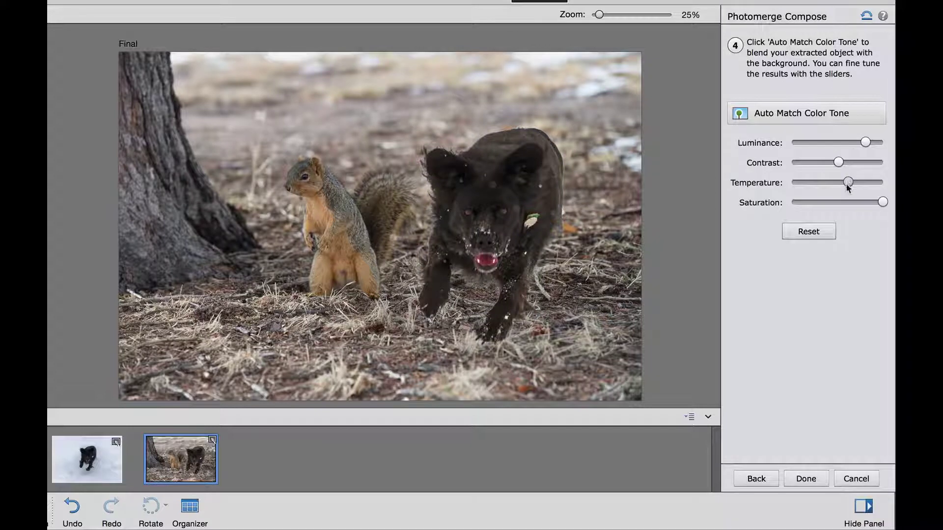
left_click(803, 482)
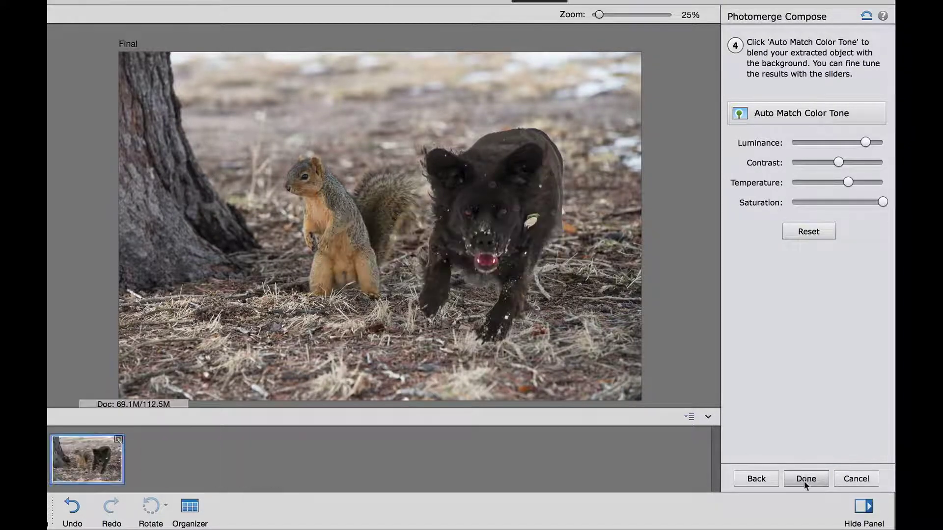
left_click(805, 479)
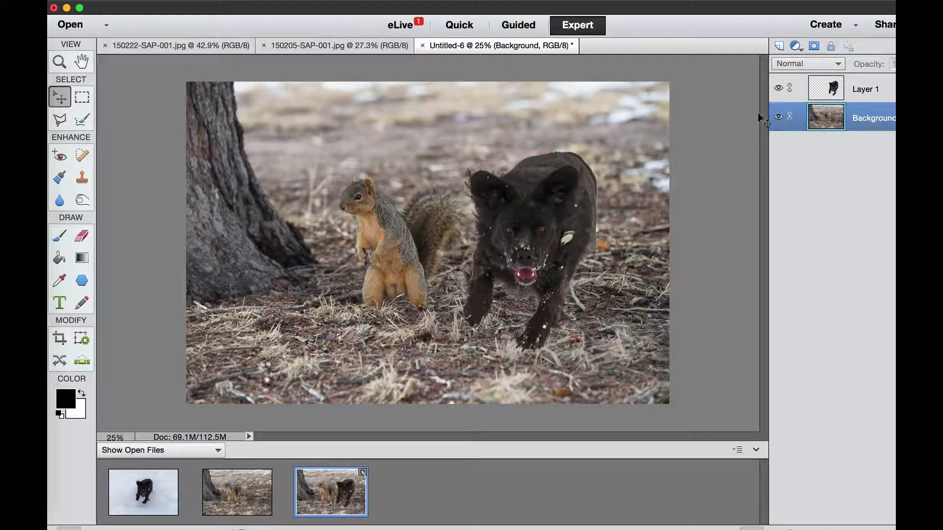
Close the Untitled-6 composite without saving and bring up 150222-SAP-001.jpg
left_click(825, 84)
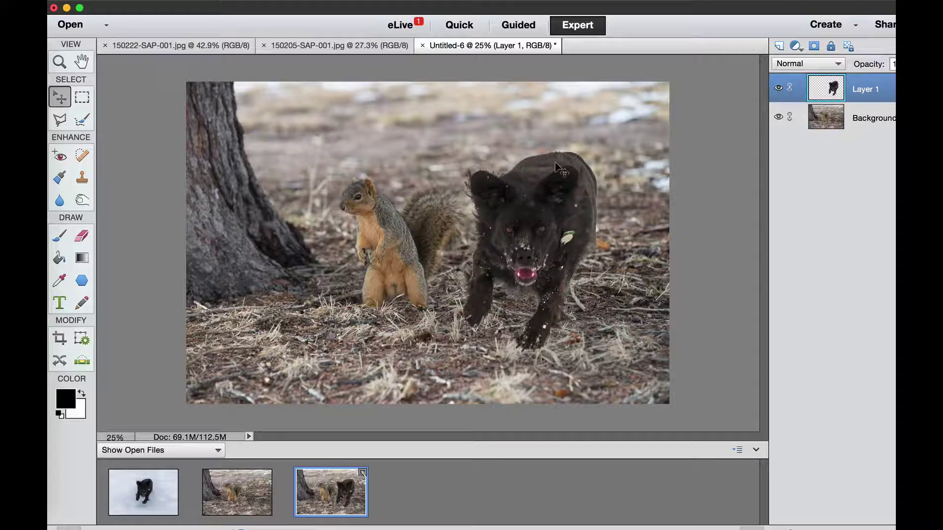
left_click(424, 46)
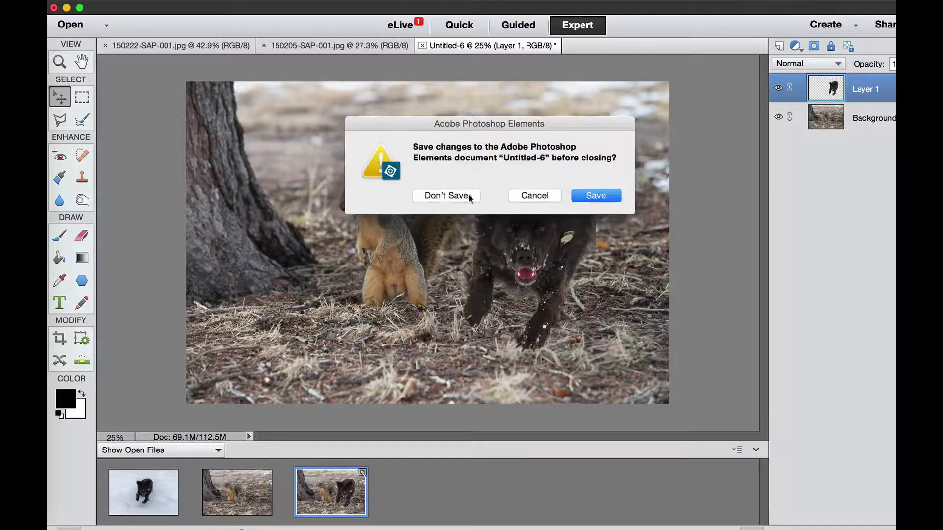
left_click(446, 196)
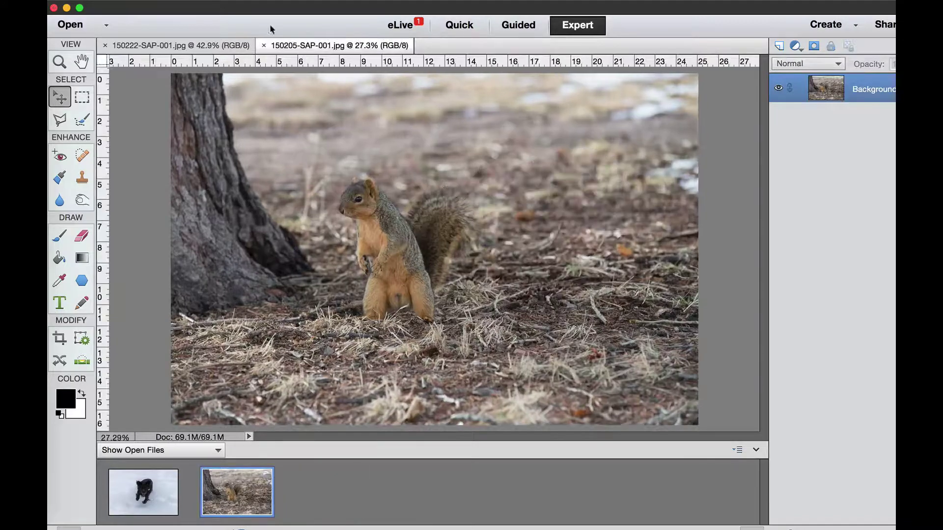
left_click(182, 46)
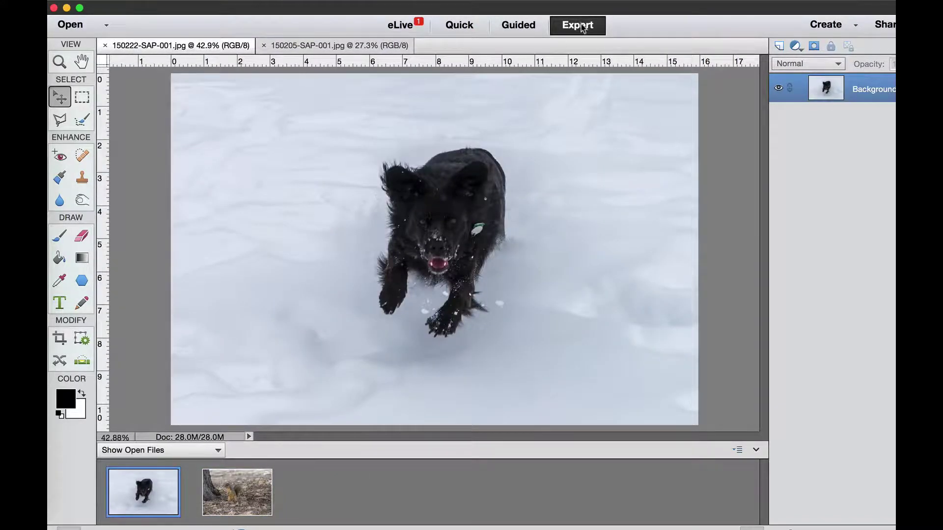
Quick-select the dog's head and body, then set the Refine Selection Brush to Push mode
left_click(79, 120)
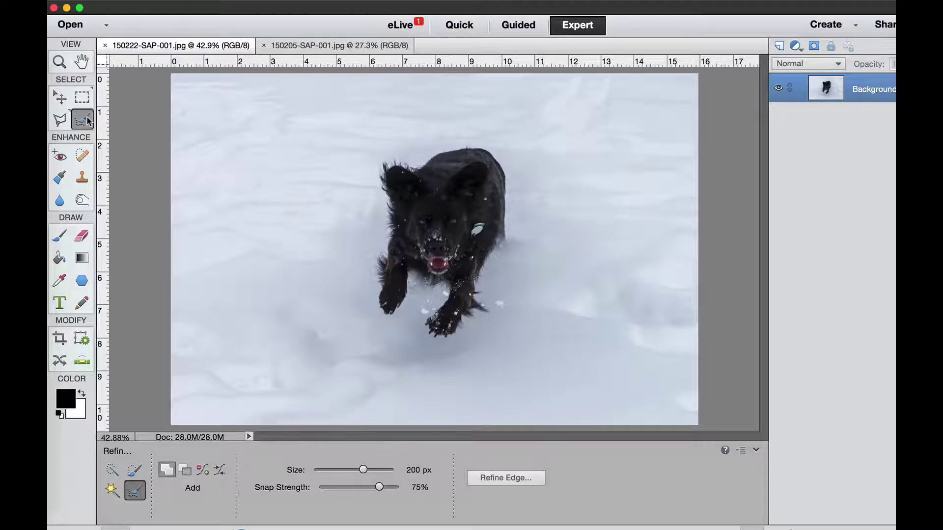
left_click(112, 472)
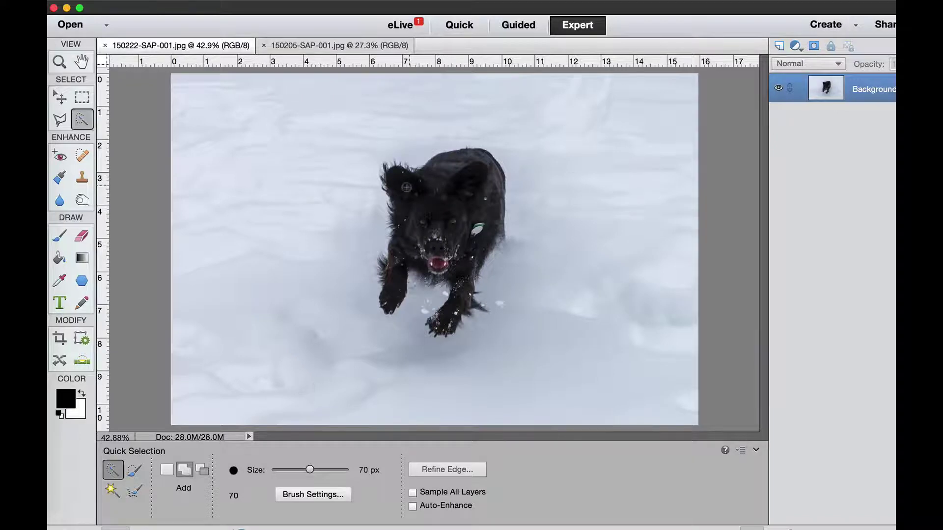
mouse_move(406, 187)
left_mouse_down()
mouse_move(391, 180)
mouse_move(420, 191)
mouse_move(459, 169)
mouse_move(461, 220)
mouse_move(482, 235)
mouse_move(459, 303)
mouse_move(436, 320)
mouse_move(456, 299)
left_mouse_up()
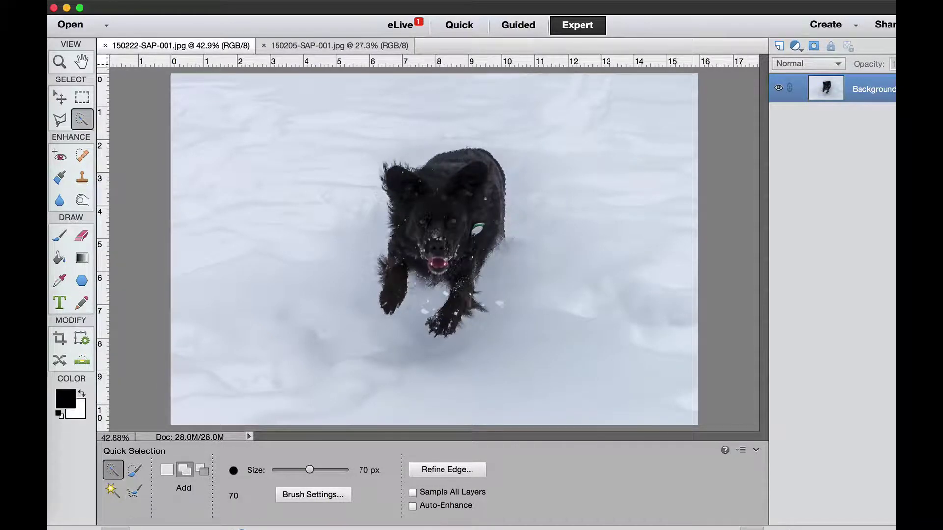
left_click(134, 493)
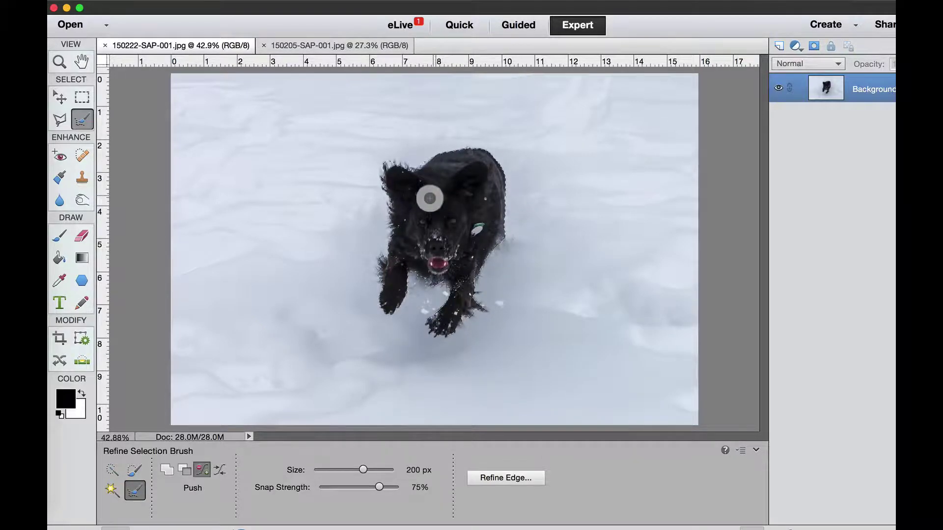
In Refine Edge, set Smooth to 7 and Shift Edge to +6%
left_click(519, 480)
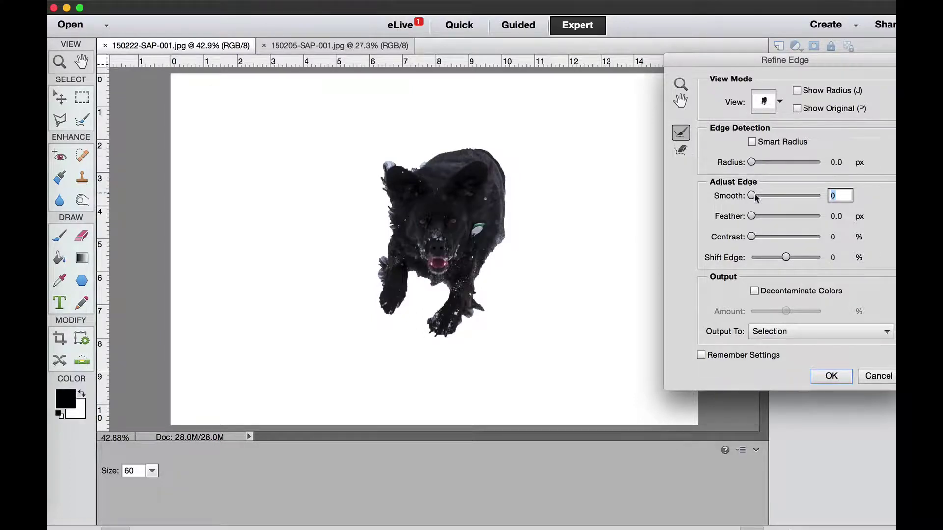
left_click_drag(756, 198, 759, 198)
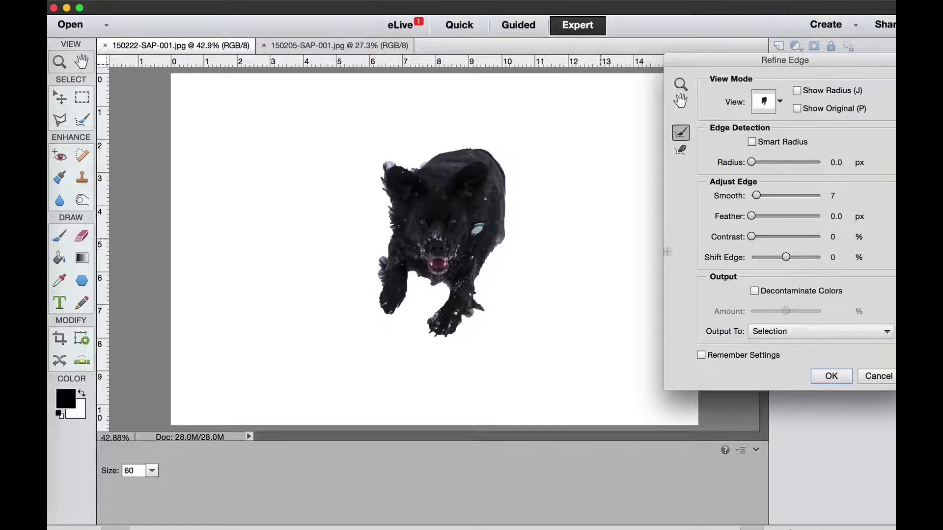
left_click_drag(786, 258, 788, 259)
Refine the fur edges at the left ear, right side and lower-right leg
left_click_drag(424, 170, 423, 163)
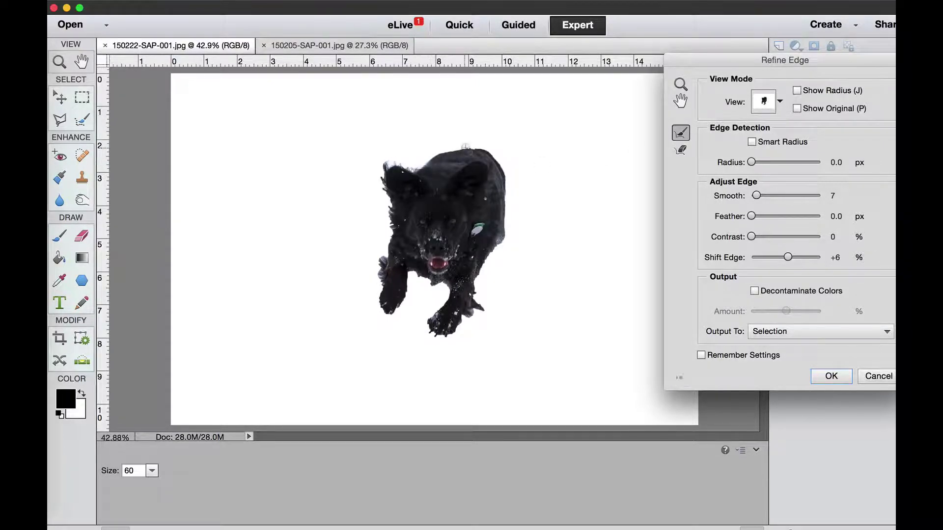
left_click_drag(513, 212, 493, 252)
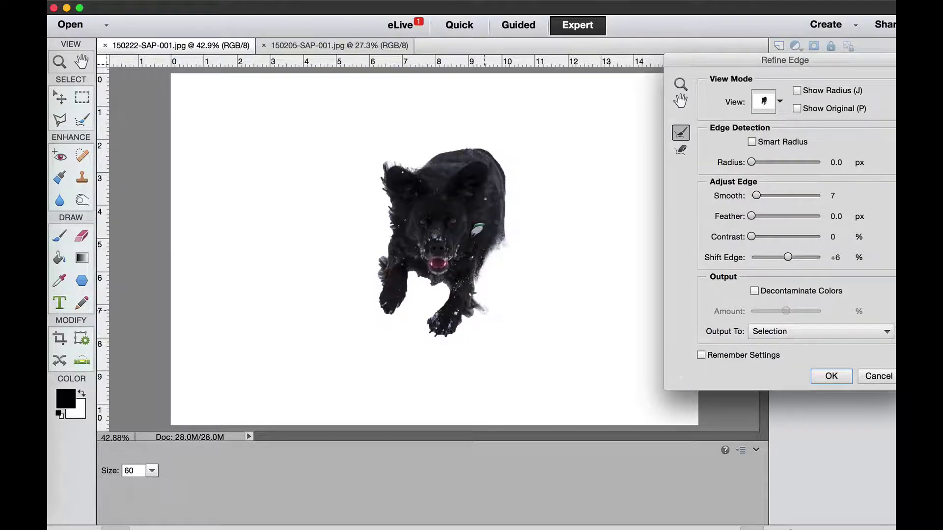
mouse_move(484, 310)
left_mouse_down()
mouse_move(432, 336)
mouse_move(450, 295)
mouse_move(407, 273)
mouse_move(388, 316)
mouse_move(379, 267)
mouse_move(393, 194)
mouse_move(379, 165)
mouse_move(412, 170)
mouse_move(488, 154)
mouse_move(503, 177)
mouse_move(500, 215)
left_mouse_up()
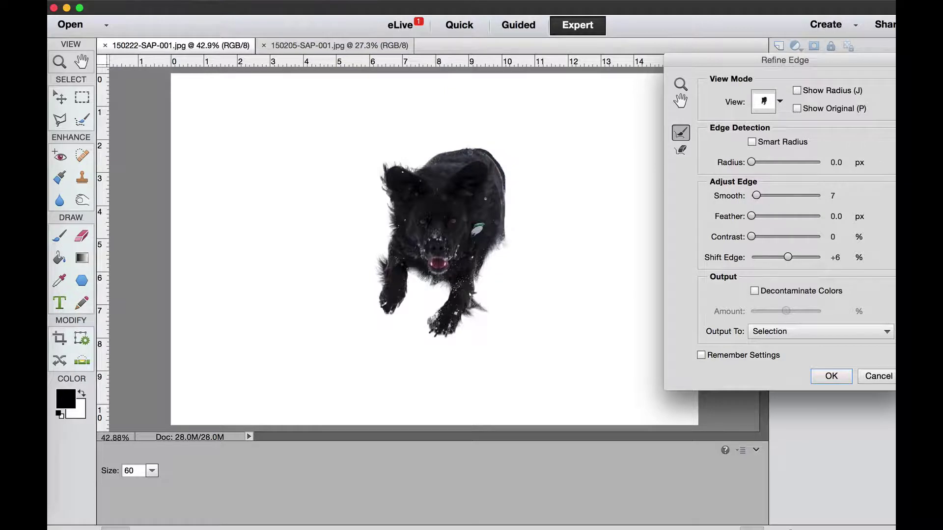
Apply Smart Radius 8.1 px and Decontaminate Colors at 83%, outputting to a new masked layer
left_click(753, 143)
left_click_drag(752, 163, 776, 163)
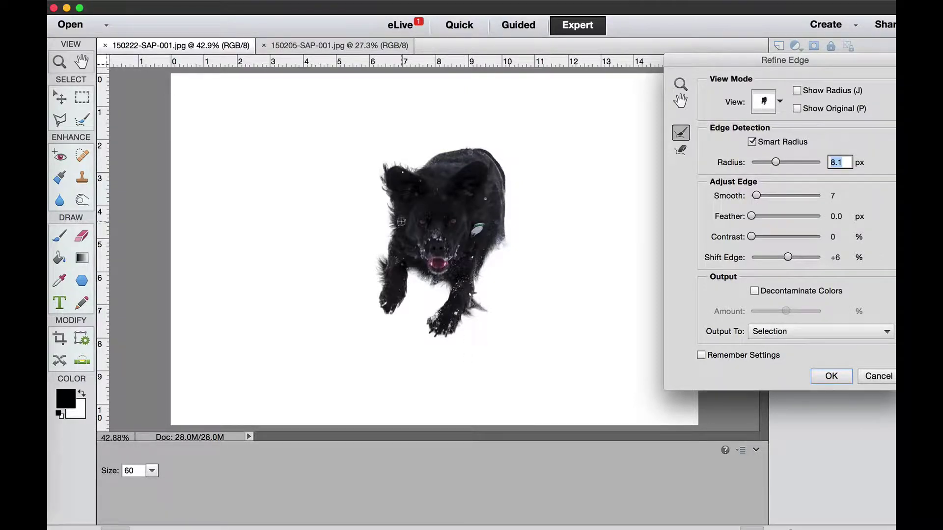
left_click(755, 292)
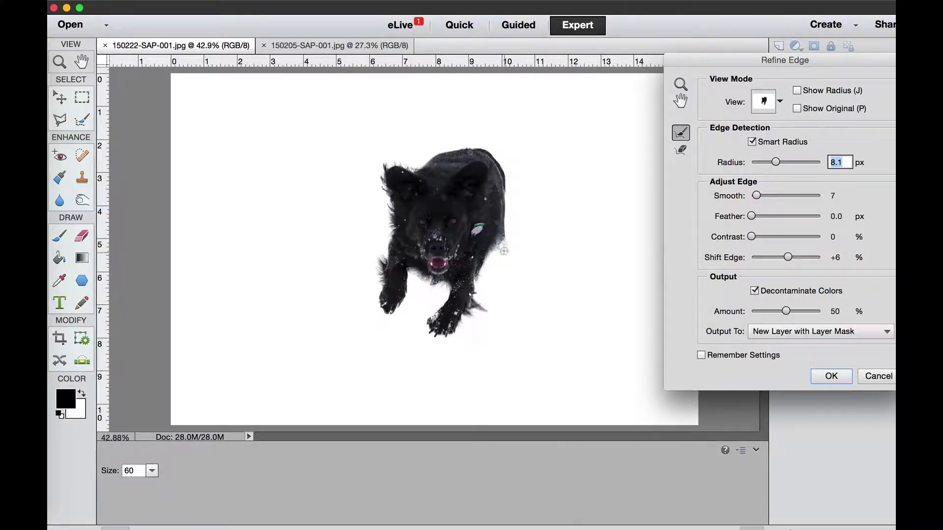
left_click_drag(786, 311, 803, 312)
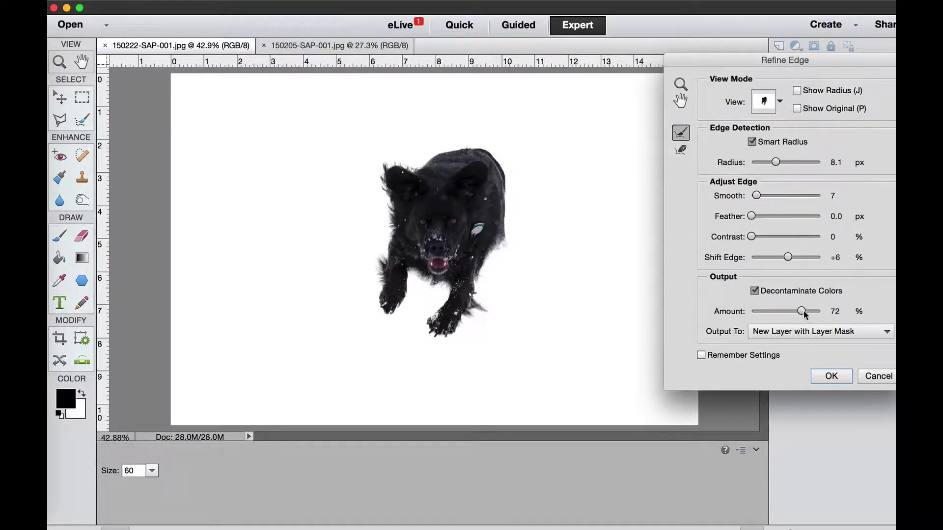
left_click_drag(804, 313, 811, 313)
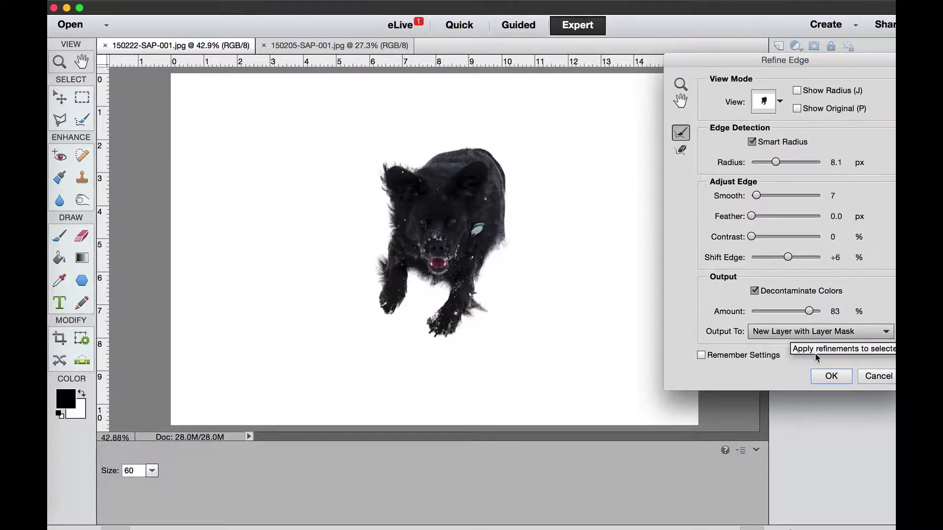
left_click(829, 378)
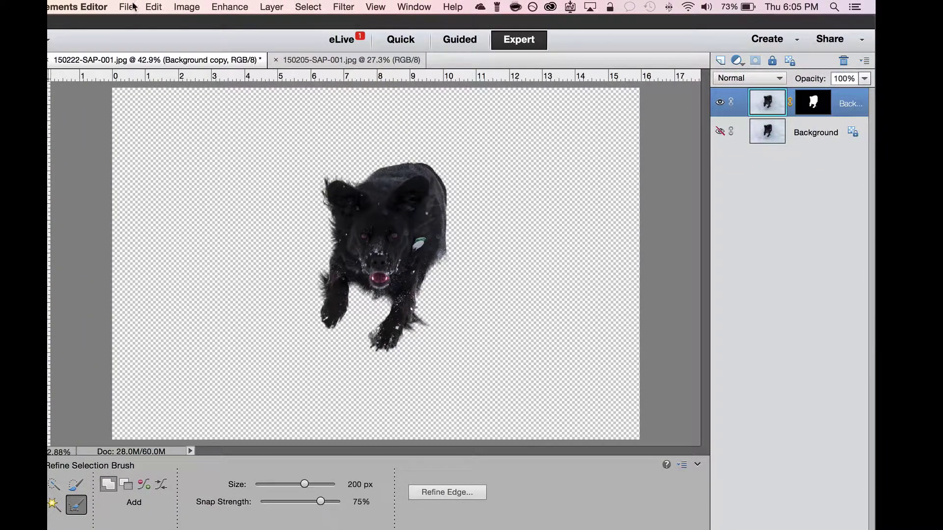
Place 150205-SAP-001.jpg as a layer and move it below the dog layer
left_click(134, 6)
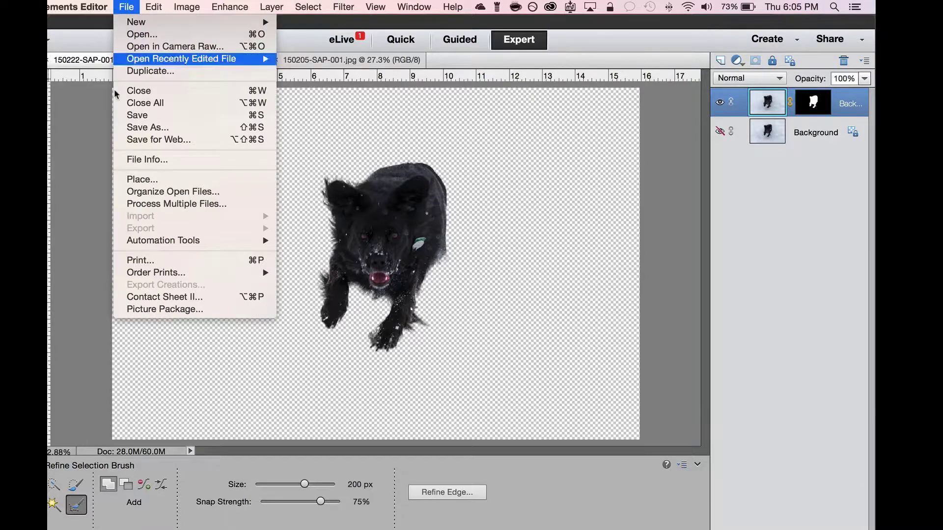
left_click(147, 181)
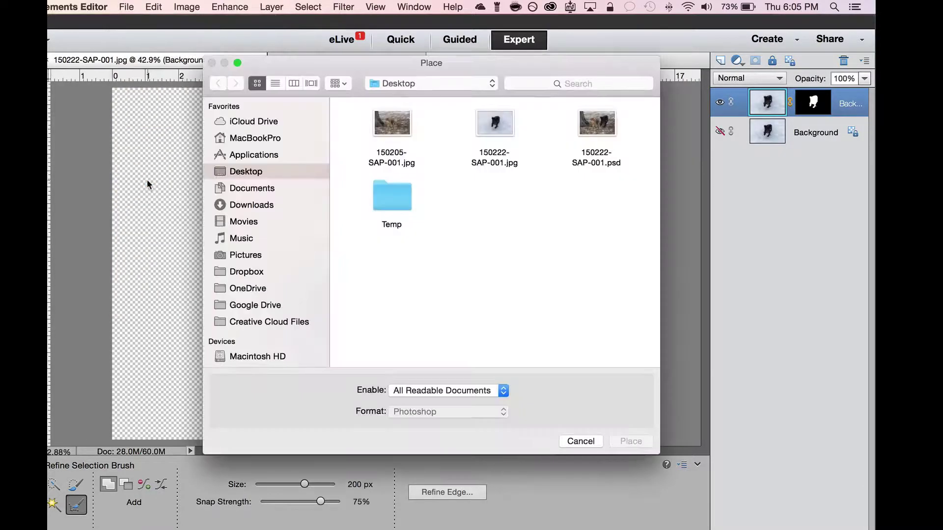
double_click(377, 124)
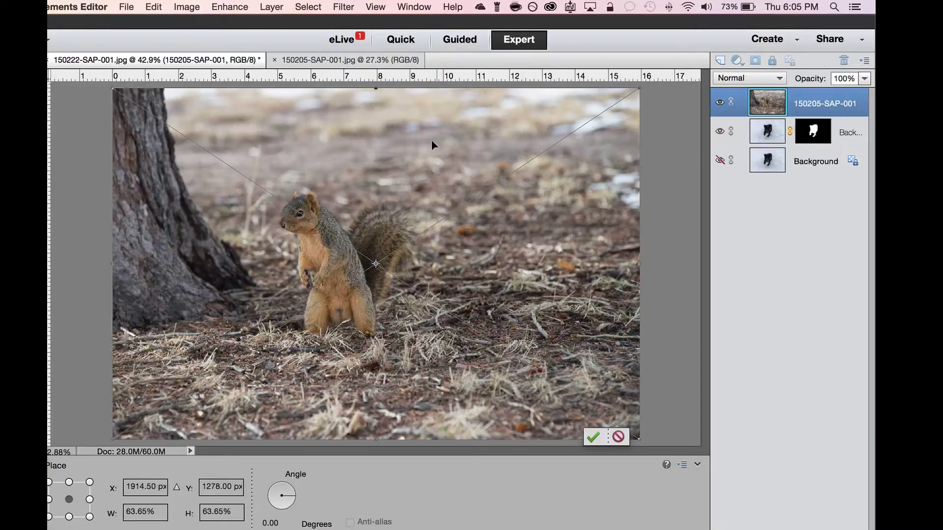
left_click(593, 436)
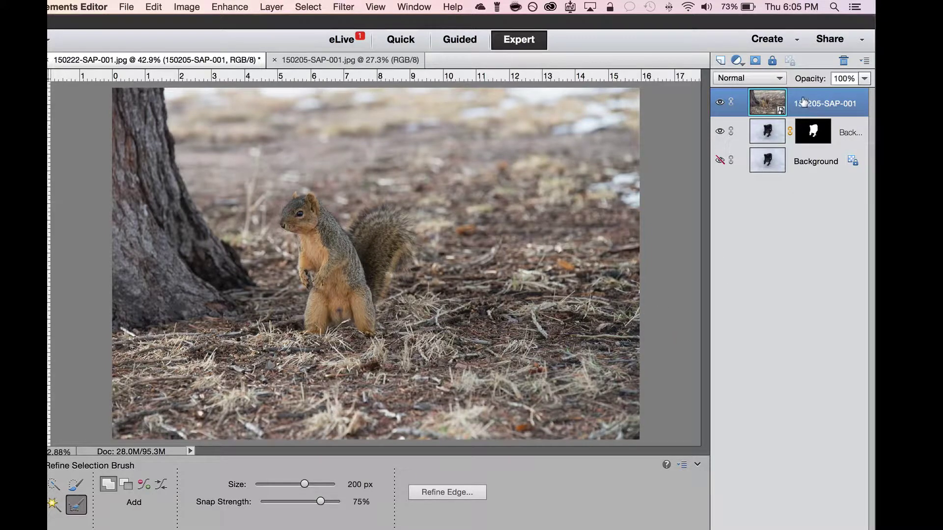
left_click_drag(803, 102, 802, 136)
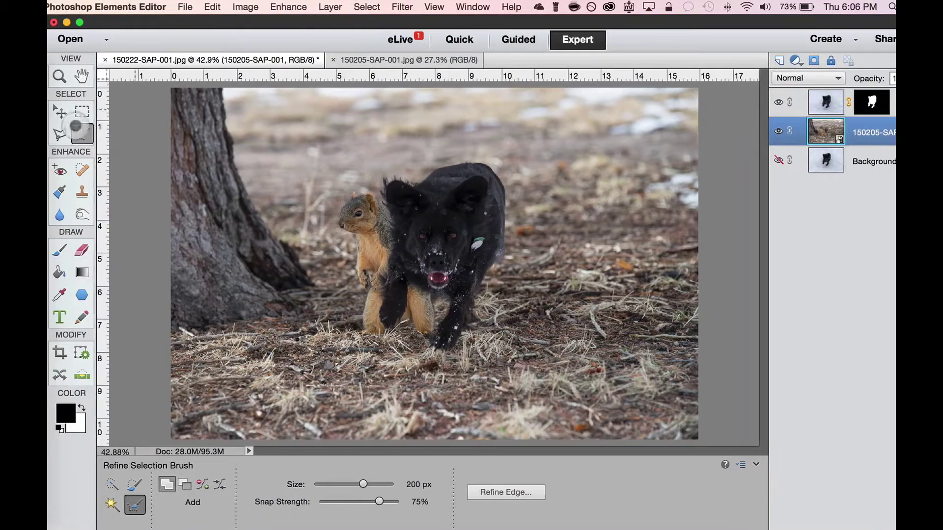
Move the dog cutout layer to the right beside the squirrel
key("v")
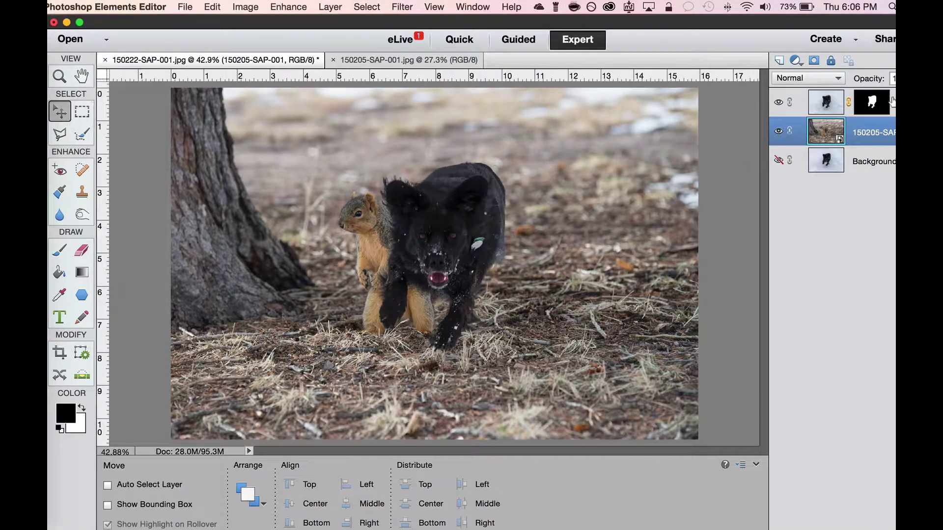
left_click(872, 100)
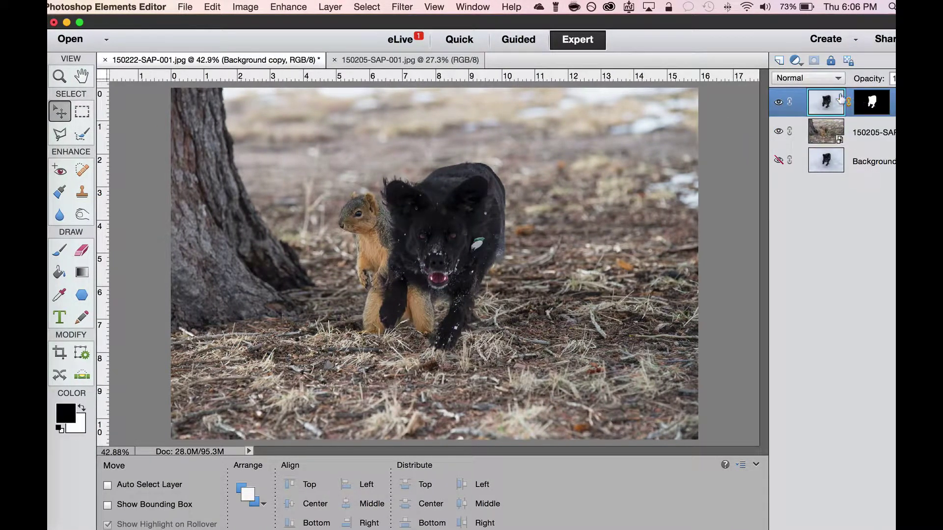
left_click_drag(457, 196, 565, 216)
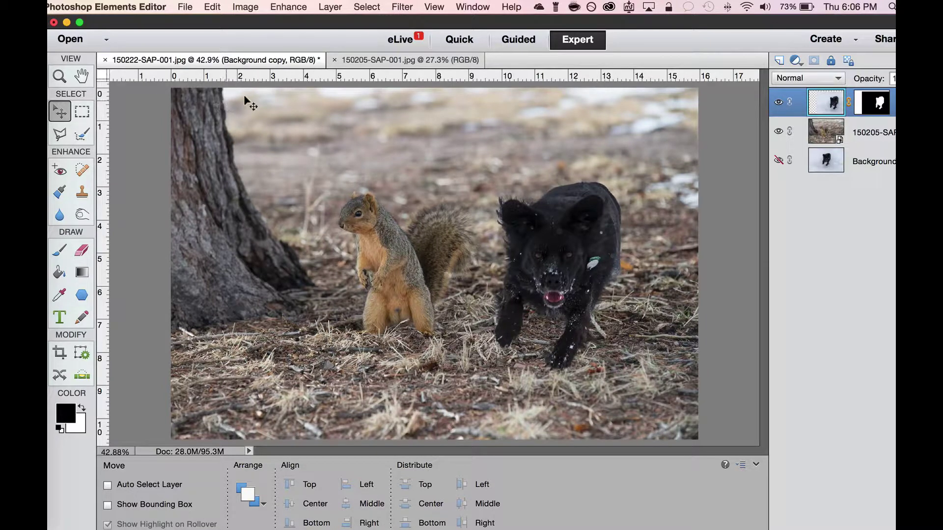
Lighten the dog's shadows by only 8% with Shadows/Highlights, then apply Auto Color Correction
left_click(297, 7)
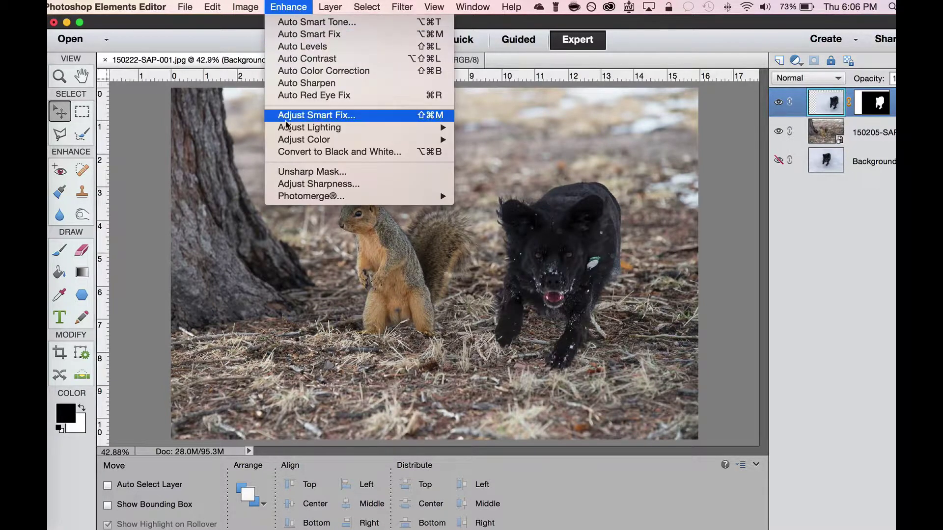
mouse_move(289, 131)
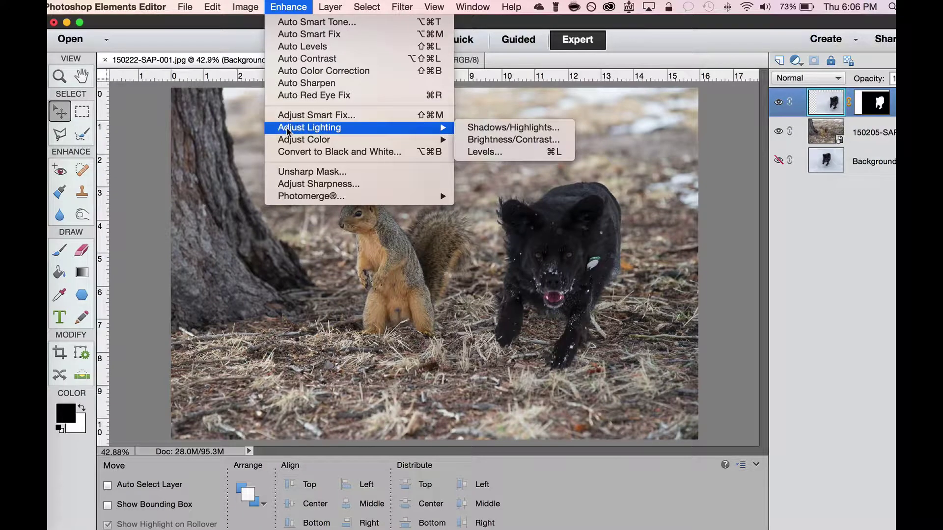
left_click(491, 127)
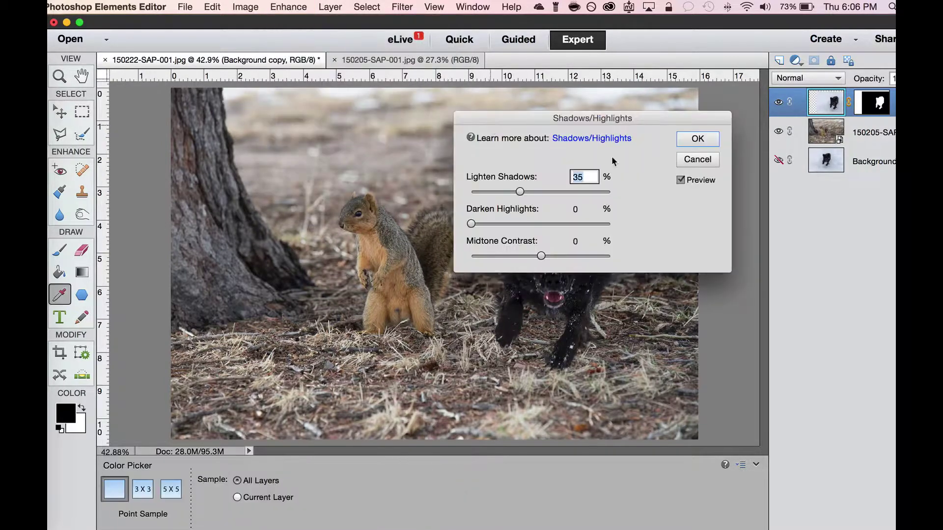
left_click_drag(603, 122, 272, 119)
left_click_drag(189, 189, 151, 189)
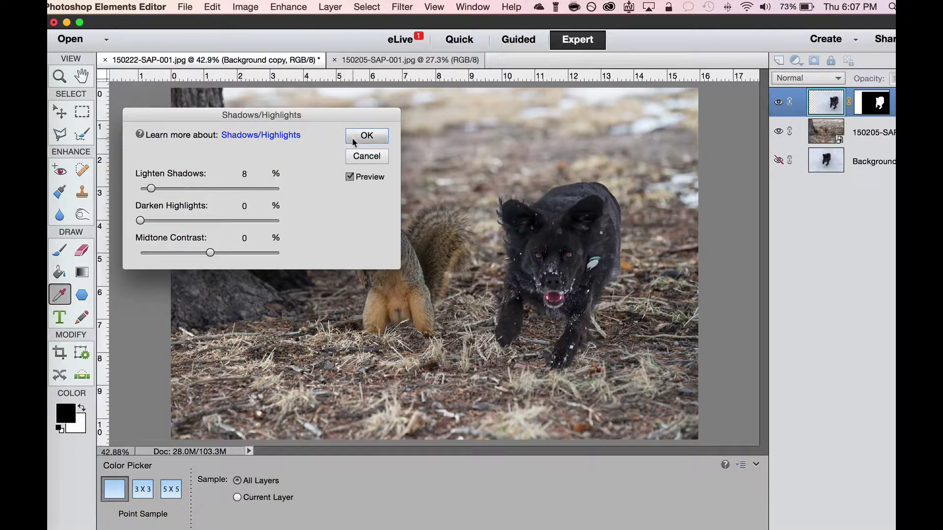
left_click(365, 136)
left_click(288, 6)
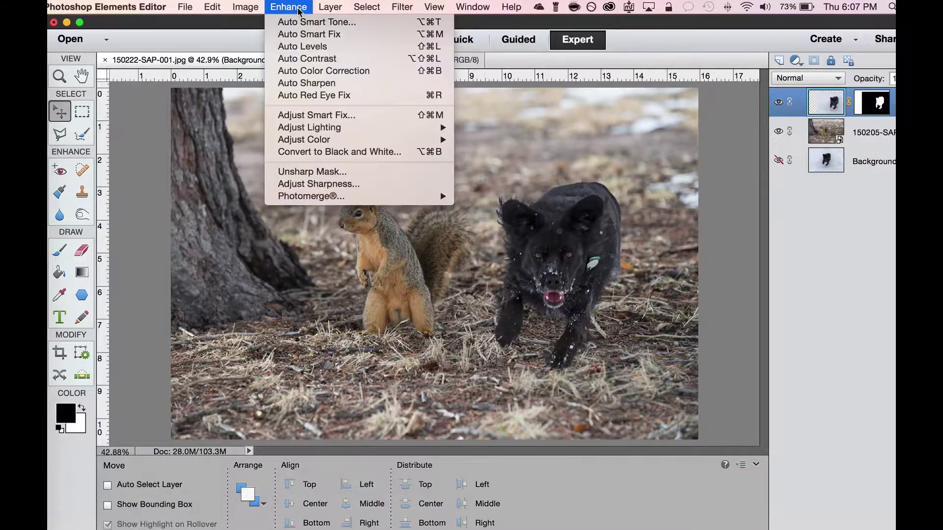
left_click(313, 73)
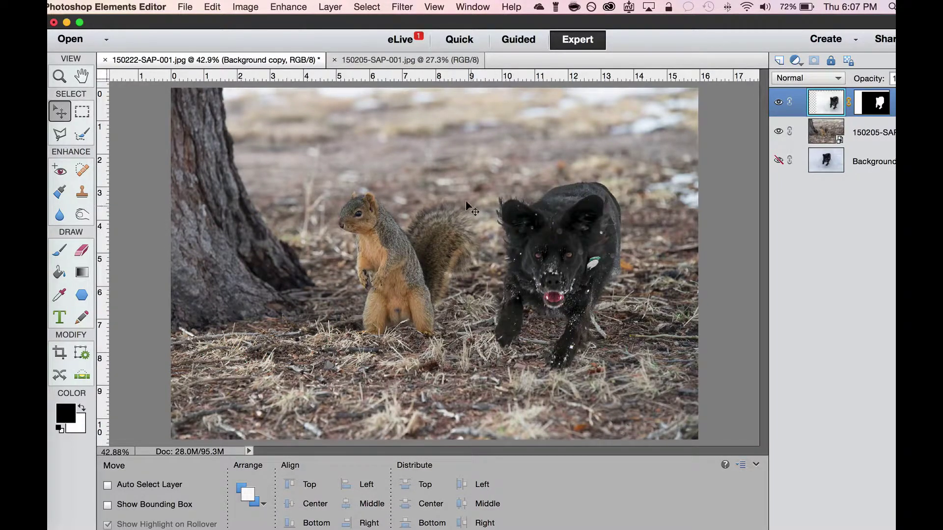
left_click(293, 11)
mouse_move(301, 196)
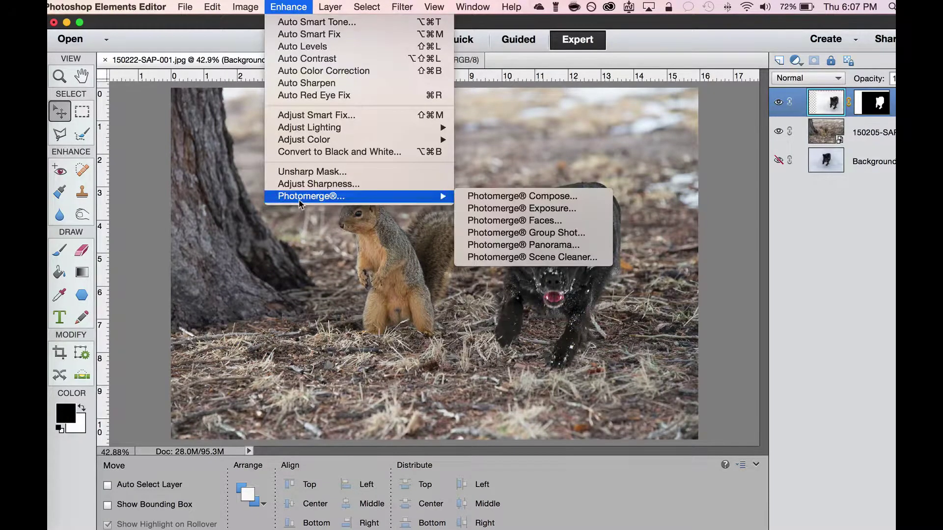
left_click(535, 197)
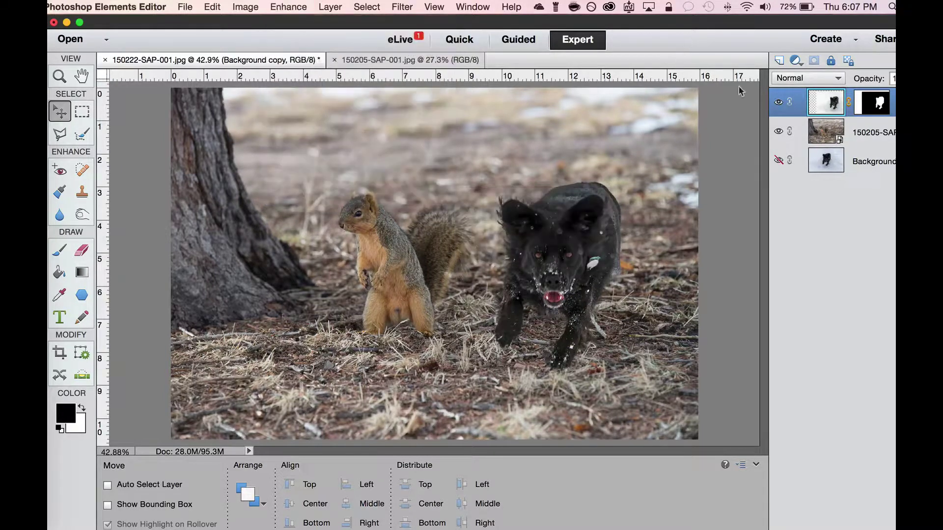
left_click(84, 134)
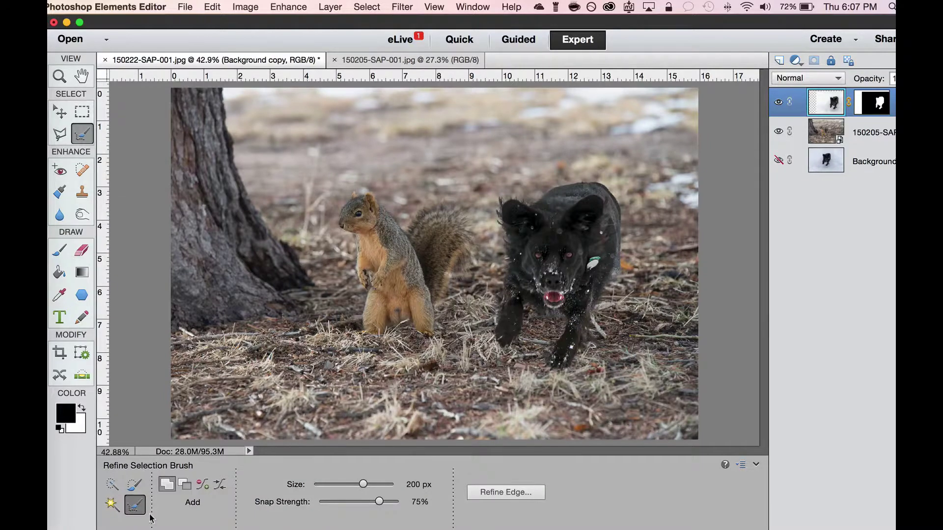